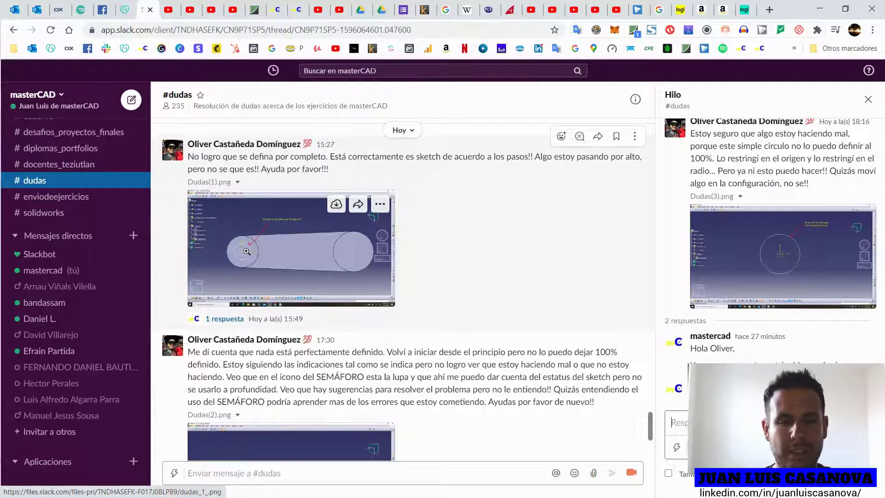
# Step: Scroll #dudas to the 18:16 question and open its Dudas(3).png circle screenshot full size
pyautogui.scroll(-2, 415, 291)
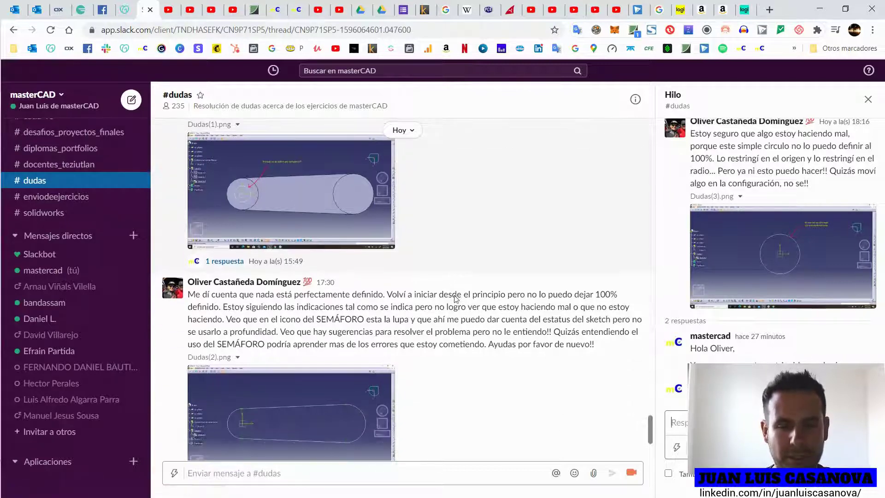
pyautogui.scroll(2, 424, 280)
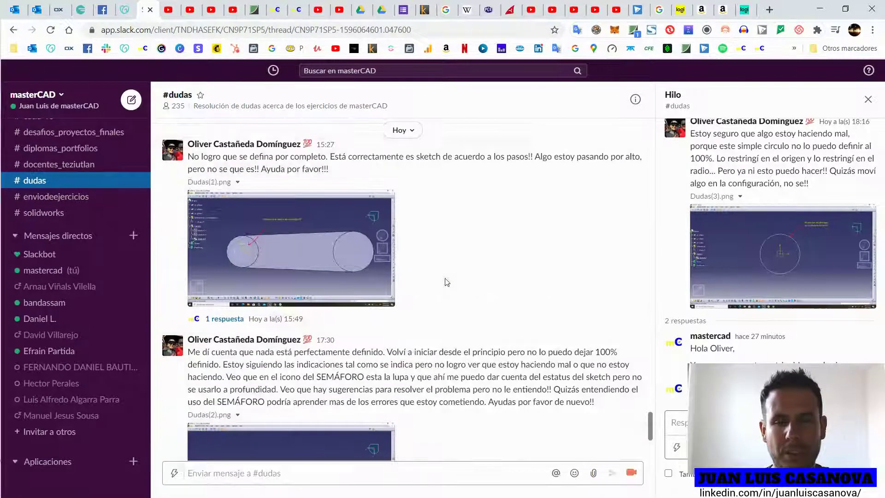
pyautogui.scroll(-4, 446, 278)
pyautogui.scroll(-2, 446, 278)
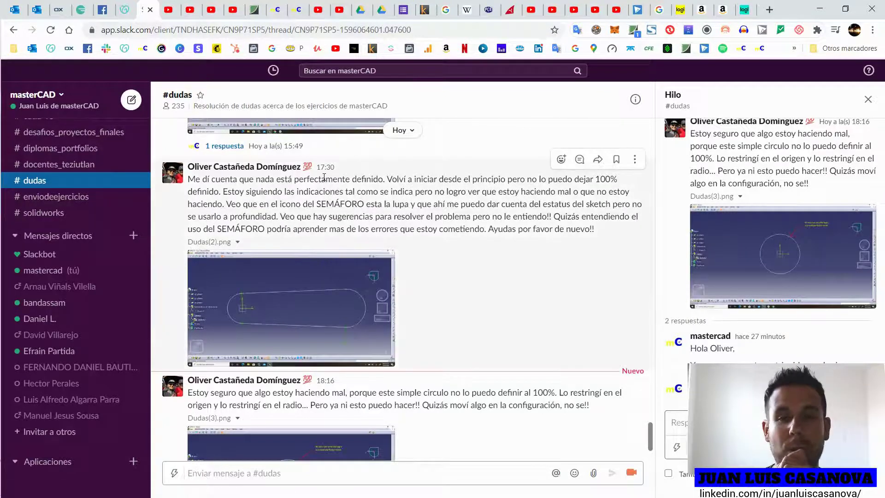
pyautogui.scroll(-4, 270, 291)
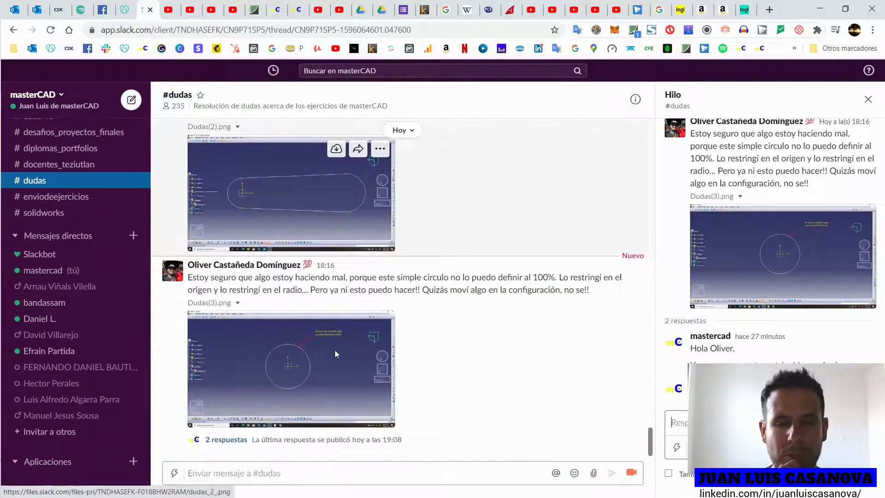
pyautogui.moveTo(290, 368)
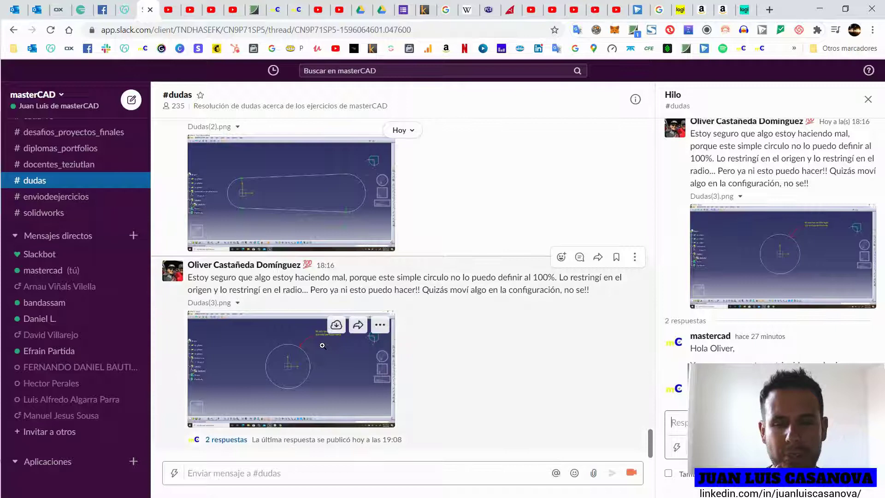
pyautogui.click(322, 346)
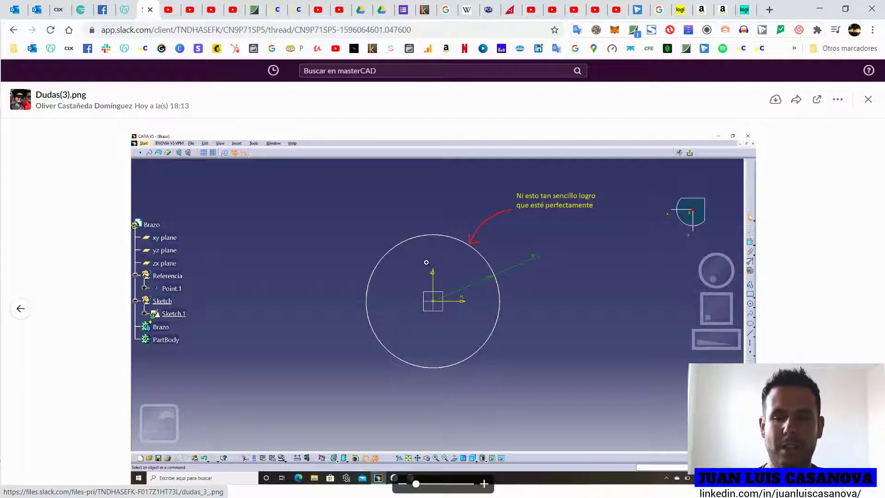
# Step: Close the enlarged circle screenshot to return to the #dudas thread and its replies
pyautogui.click(869, 102)
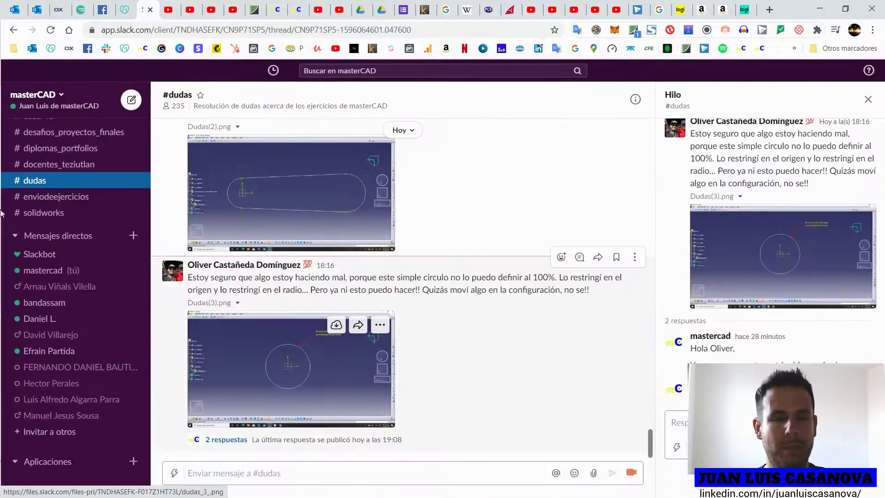
# Step: Switch to the empty CATIA Sketch.1, clear the selection, and start an arc from its centre
pyautogui.click(9, 190)
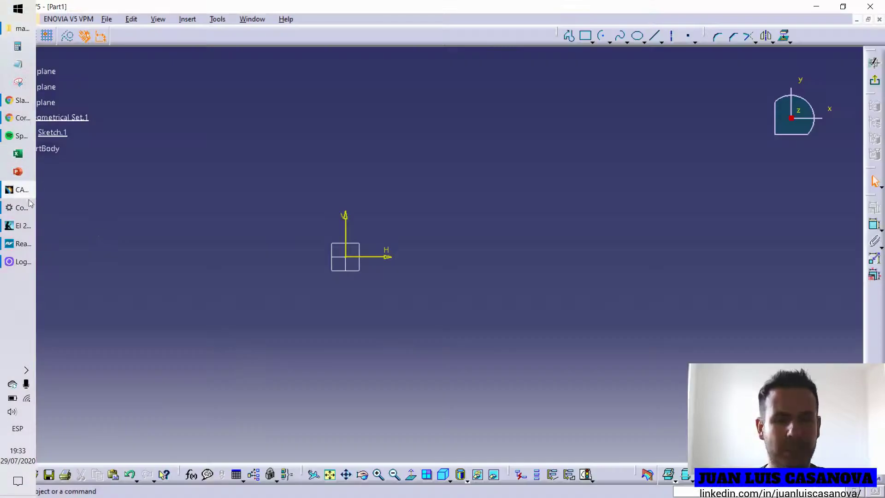
pyautogui.click(348, 187)
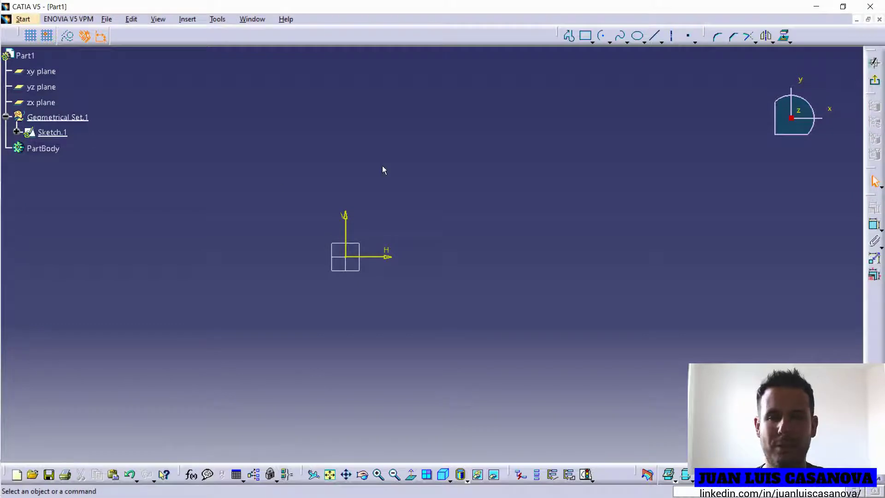
pyautogui.click(602, 36)
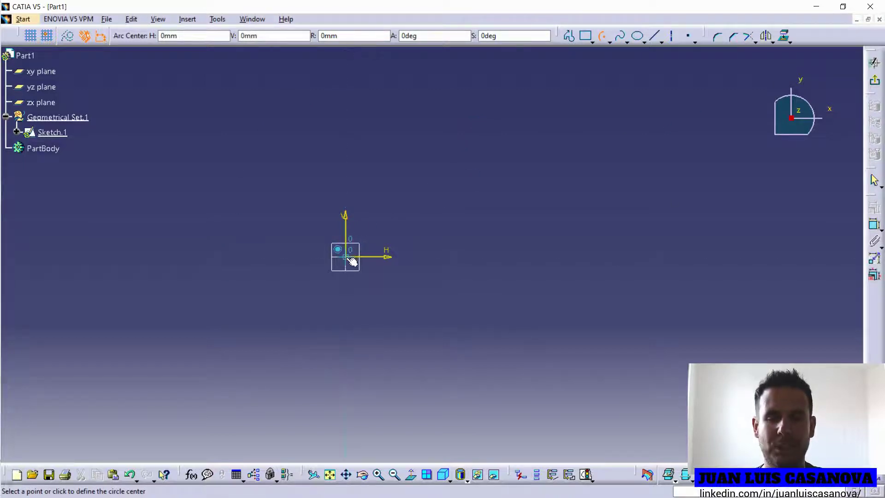
# Step: Draw a left half-circle arc centred on the origin, from a top point to a bottom point
pyautogui.click(350, 260)
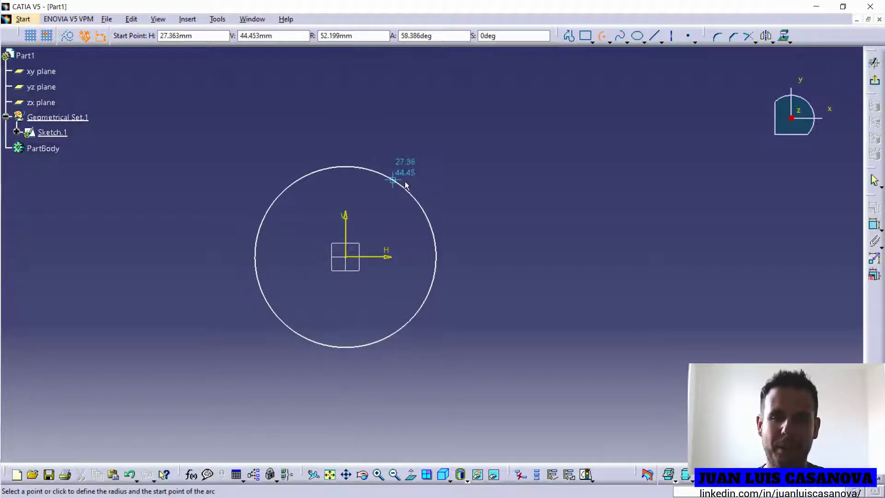
pyautogui.click(345, 162)
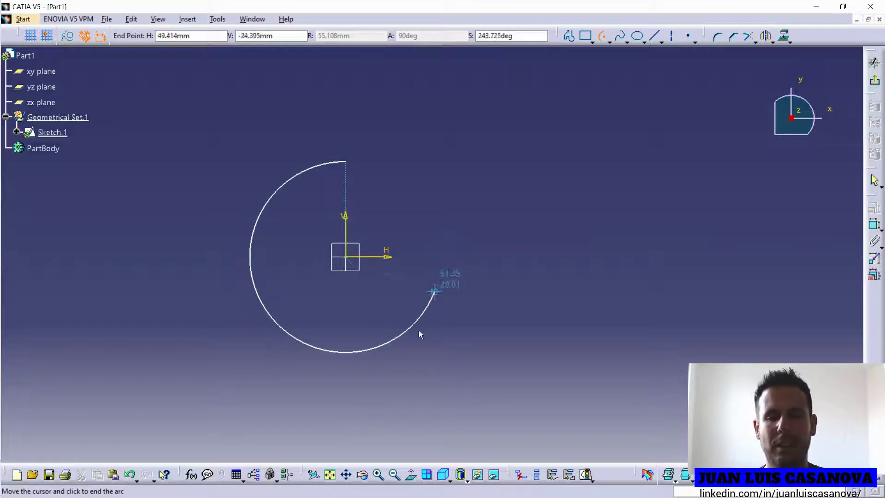
pyautogui.click(347, 353)
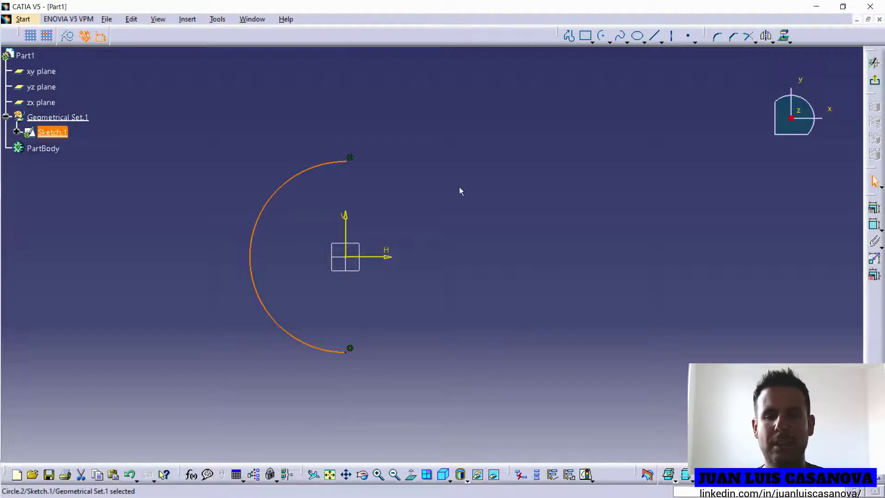
# Step: Drag the arc outward and inward to show its size is unconstrained
pyautogui.click(361, 162)
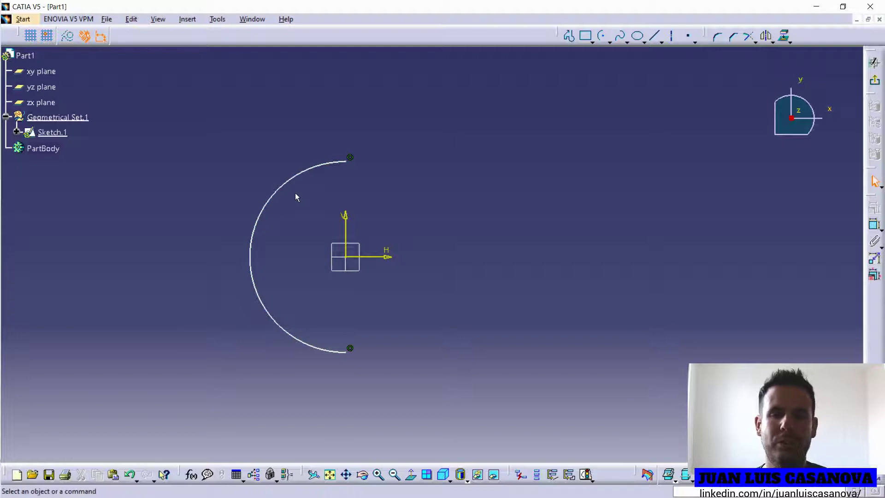
pyautogui.moveTo(278, 189)
pyautogui.mouseDown()
pyautogui.moveTo(224, 148)
pyautogui.moveTo(310, 220)
pyautogui.moveTo(277, 184)
pyautogui.mouseUp()
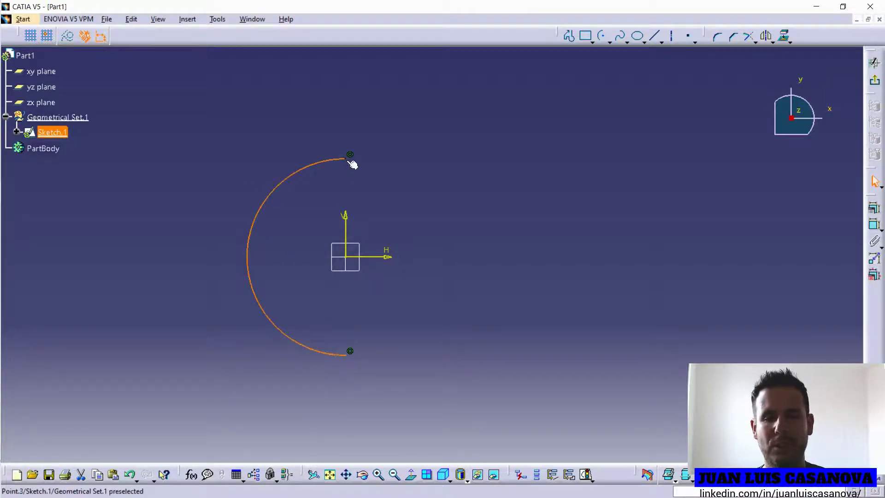
pyautogui.moveTo(286, 187); pyautogui.dragTo(247, 188)
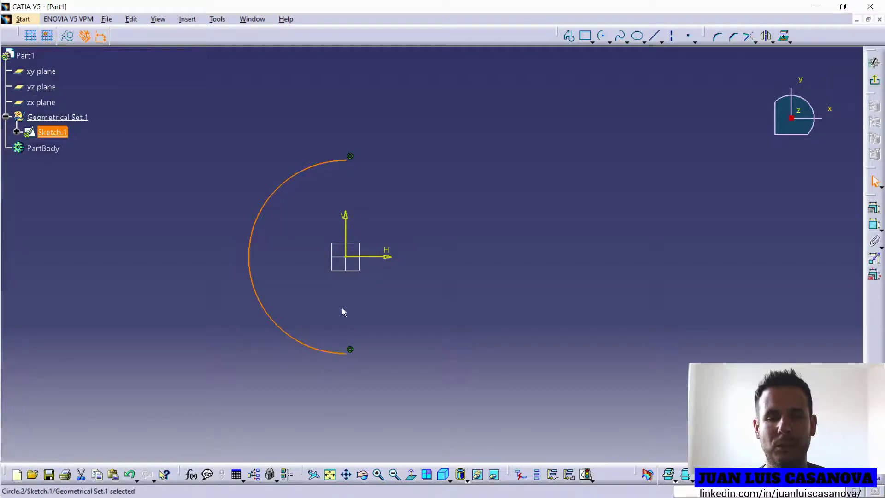
pyautogui.moveTo(350, 161); pyautogui.dragTo(350, 162)
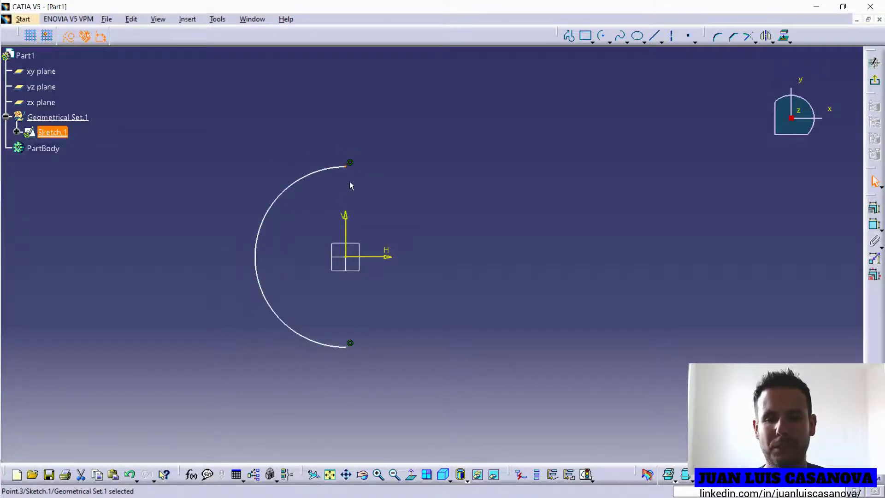
# Step: Inspect the top endpoint's coincidence and drag that endpoint up and down to reshape the arc
pyautogui.click(476, 160)
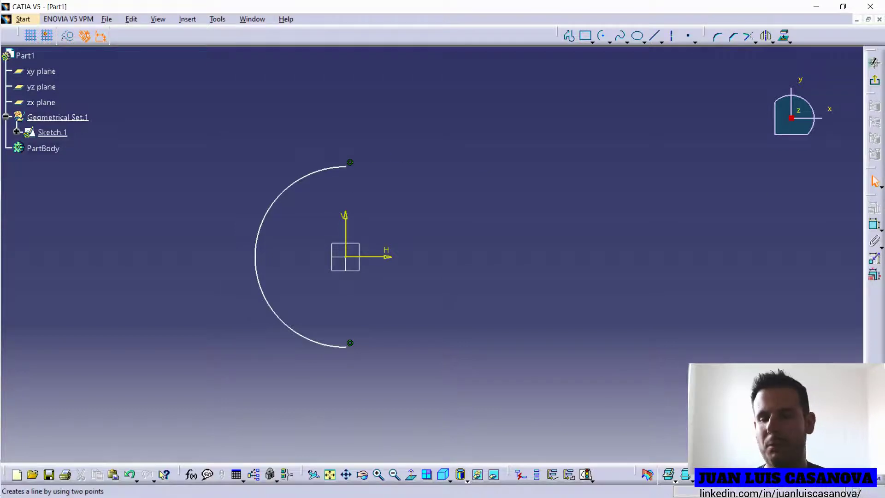
pyautogui.click(352, 163)
pyautogui.click(413, 170)
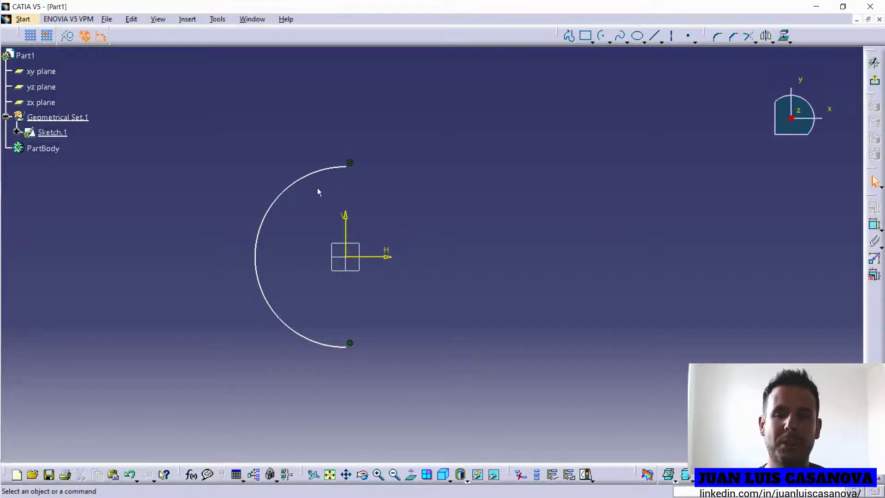
pyautogui.moveTo(349, 164)
pyautogui.mouseDown()
pyautogui.moveTo(359, 149)
pyautogui.moveTo(350, 157)
pyautogui.mouseUp()
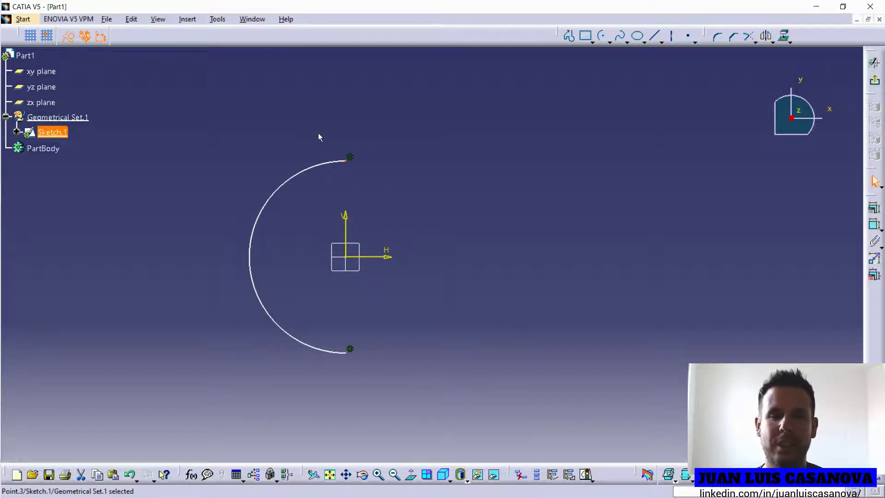
pyautogui.moveTo(349, 158)
pyautogui.mouseDown()
pyautogui.moveTo(352, 166)
pyautogui.moveTo(352, 154)
pyautogui.mouseUp()
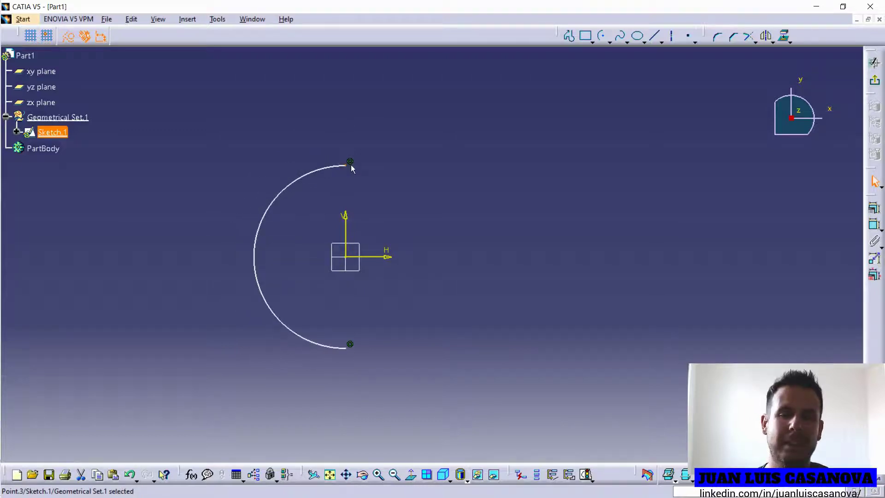
pyautogui.click(444, 168)
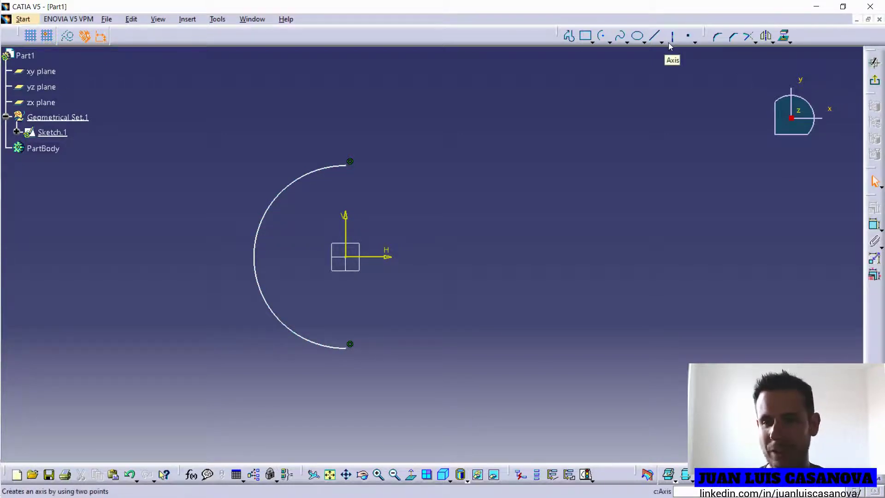
# Step: Dimension the arc with an R 52.777 radius constraint
pyautogui.click(875, 226)
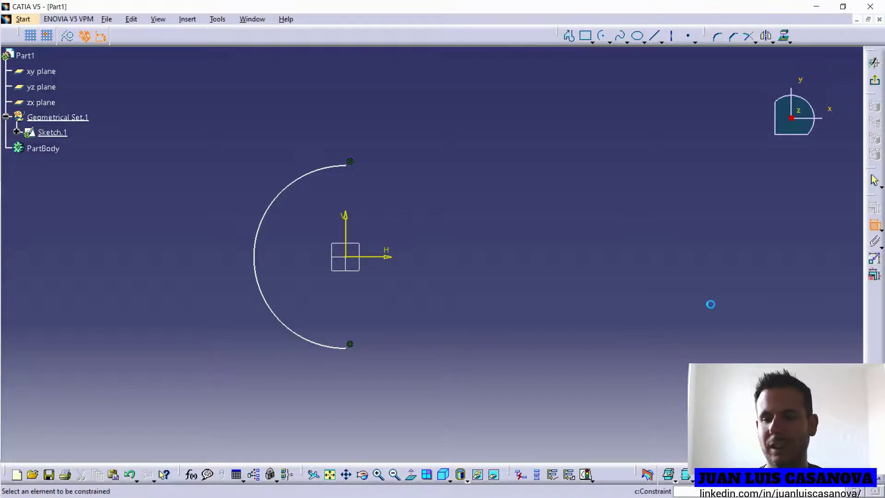
pyautogui.click(311, 175)
pyautogui.click(207, 169)
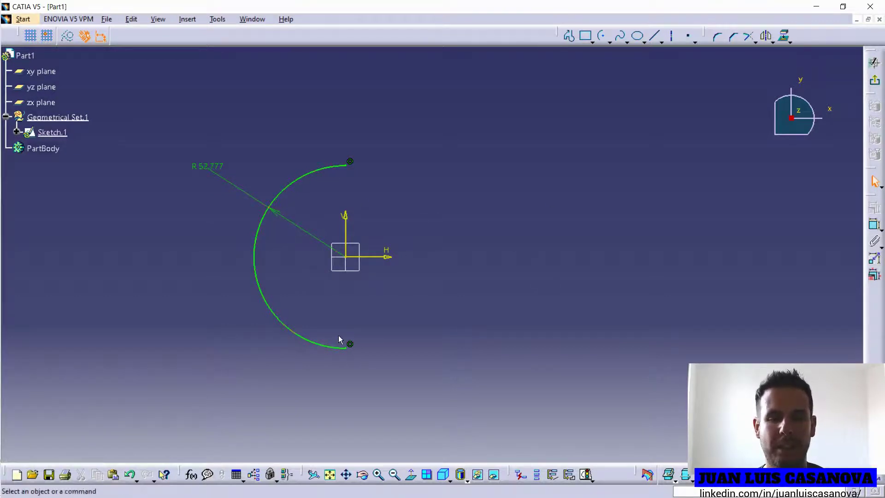
pyautogui.click(299, 177)
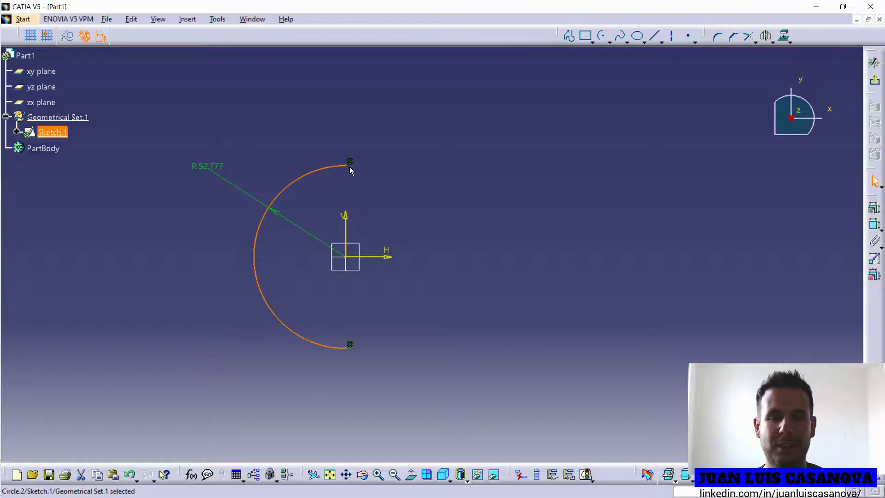
pyautogui.click(392, 176)
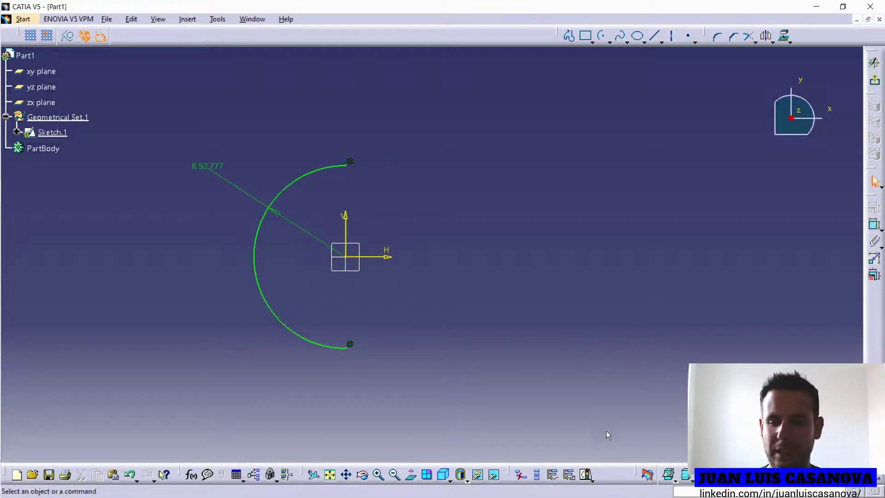
# Step: Check the Sketch Solving Status, which reports Iso-Constrained, then close the report
pyautogui.click(587, 475)
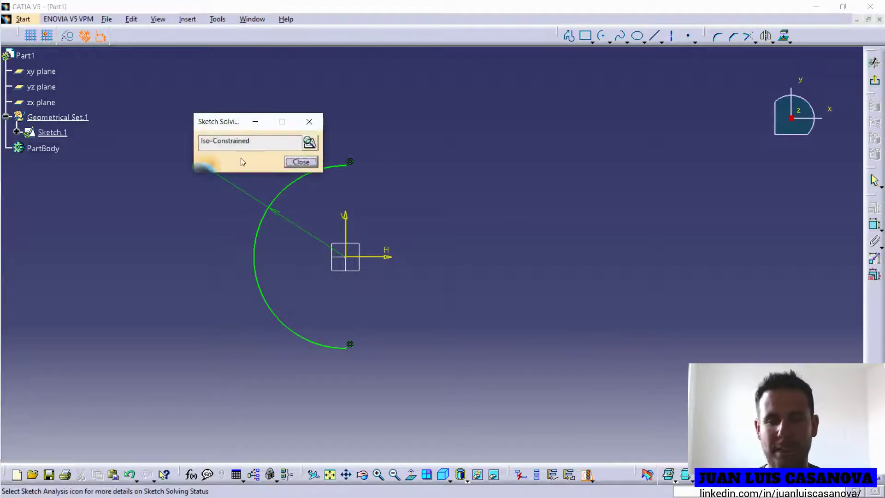
pyautogui.moveTo(222, 122); pyautogui.dragTo(531, 126)
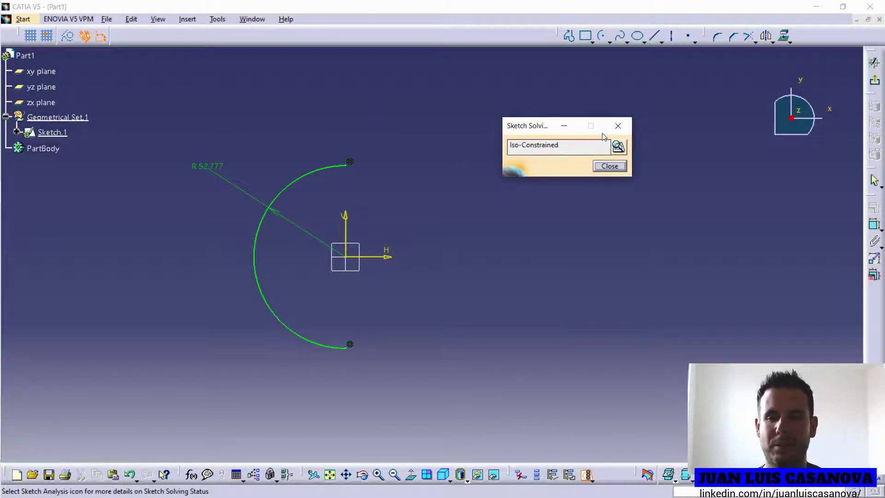
pyautogui.click(618, 126)
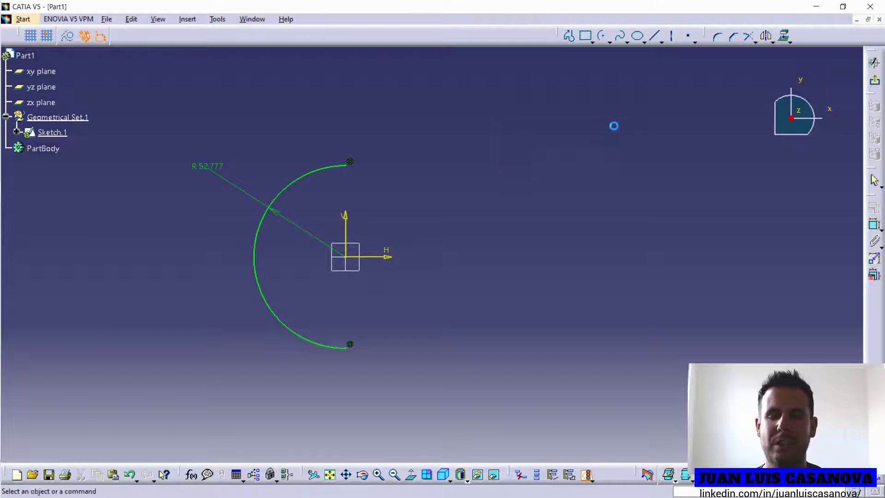
pyautogui.click(356, 160)
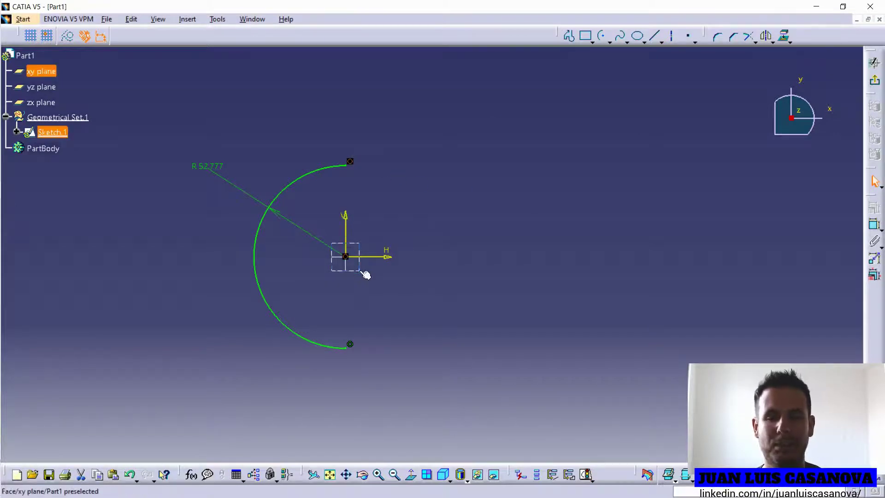
# Step: Re-check the Sketch Solving Status, which now reports the sketch under-constrained
pyautogui.click(347, 256)
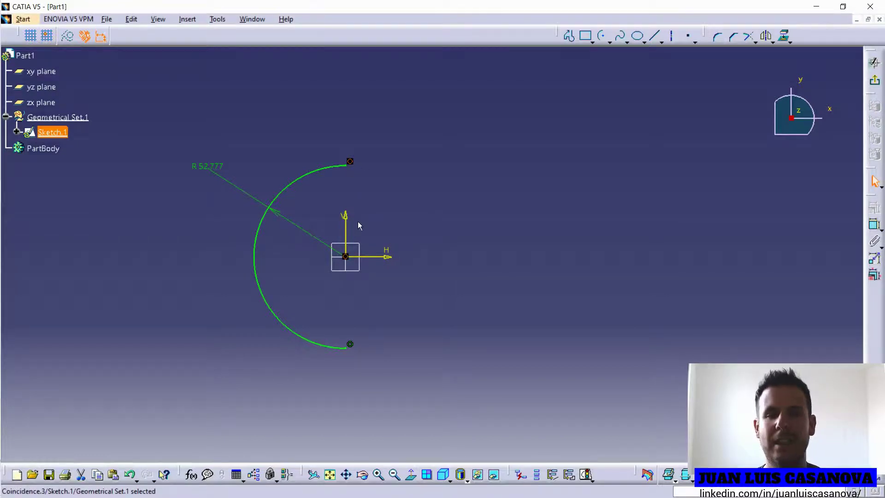
pyautogui.click(426, 183)
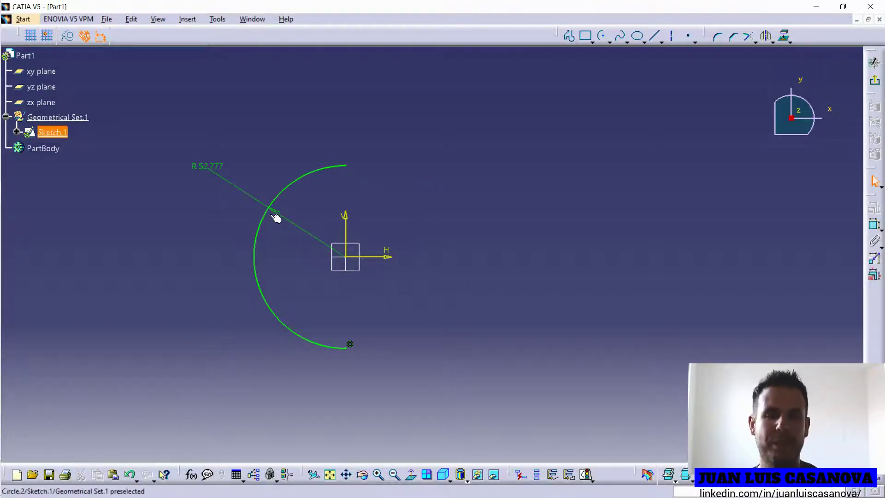
pyautogui.click(587, 474)
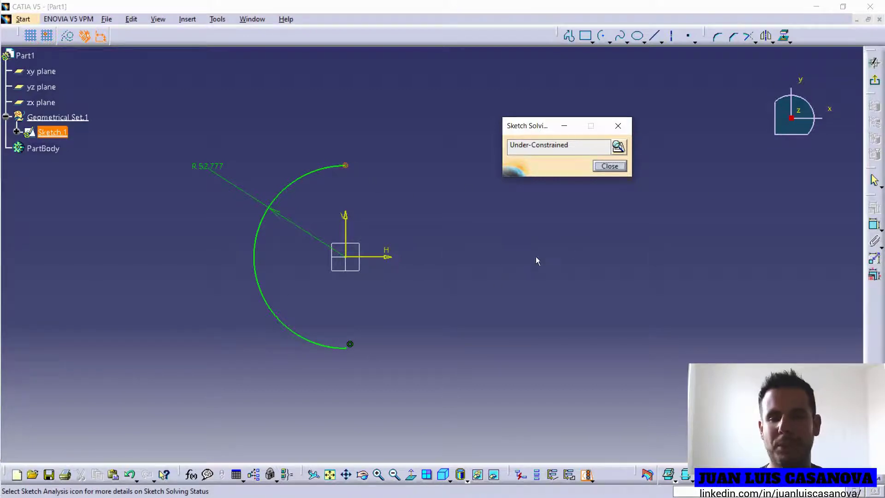
# Step: Run Sketch Analysis to identify Point.3, the arc's top endpoint, as under-constrained, then close it
pyautogui.click(618, 147)
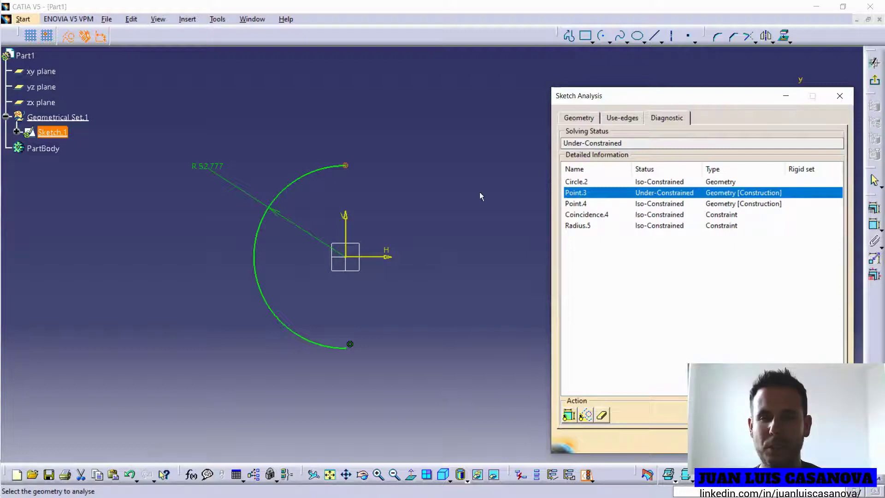
pyautogui.click(618, 215)
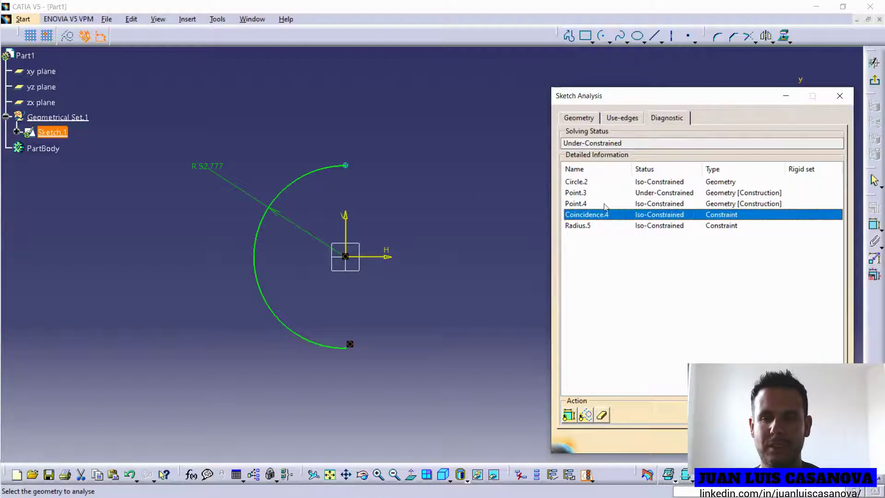
pyautogui.click(604, 203)
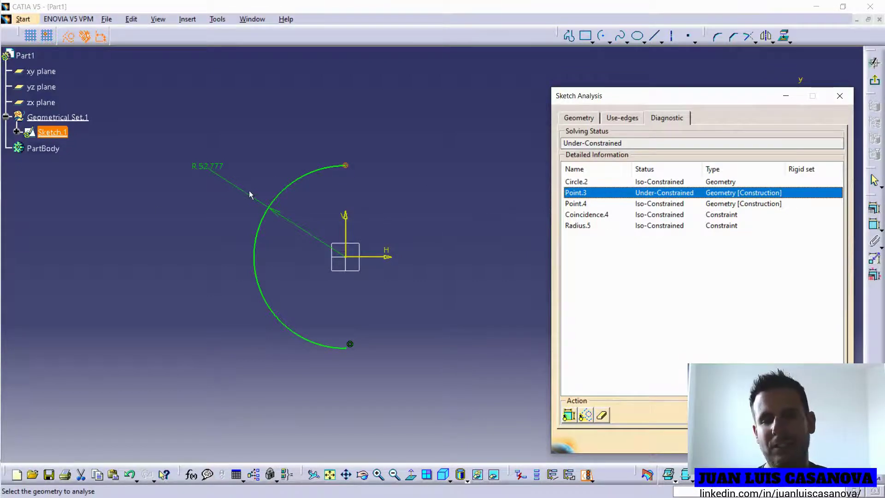
pyautogui.click(825, 440)
# Step: Drag the free top endpoint up and left, then select it together with the V axis
pyautogui.click(351, 173)
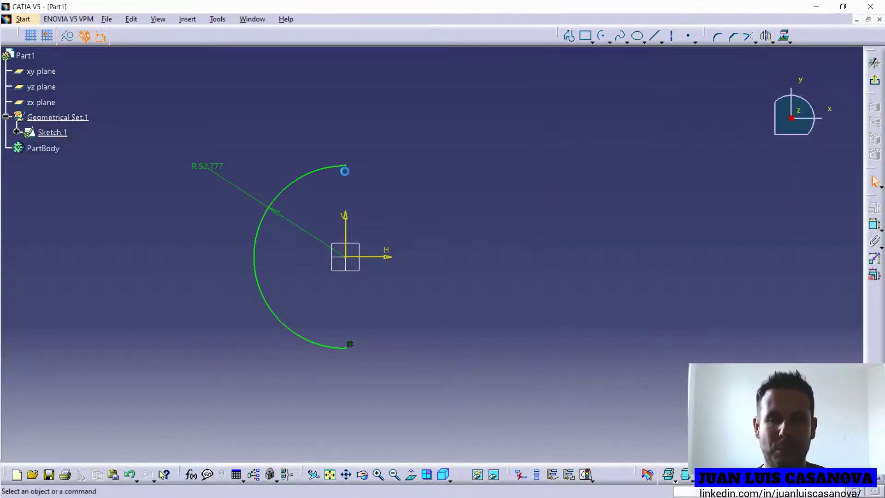
pyautogui.moveTo(351, 169); pyautogui.dragTo(288, 161)
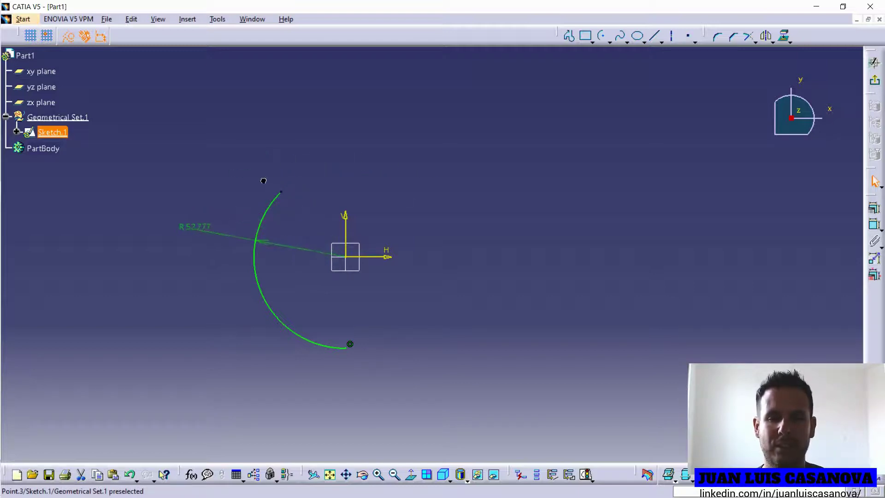
pyautogui.moveTo(288, 160); pyautogui.dragTo(301, 165)
pyautogui.click(448, 162)
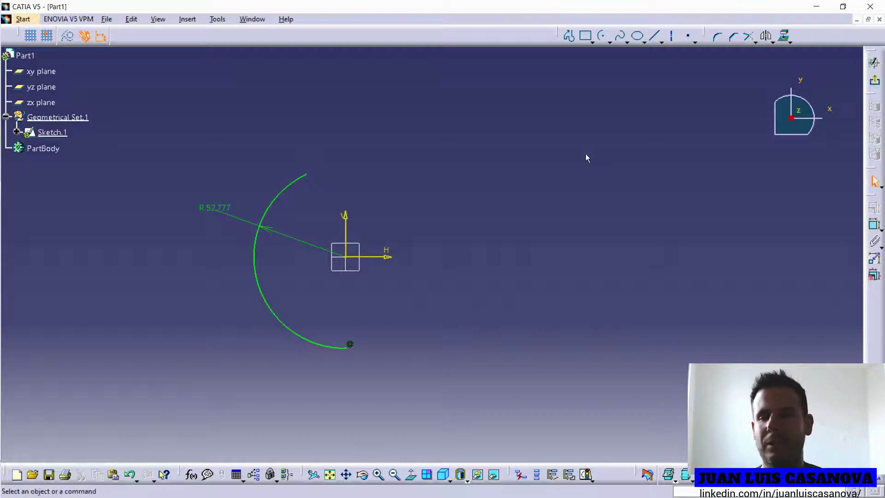
pyautogui.click(306, 175)
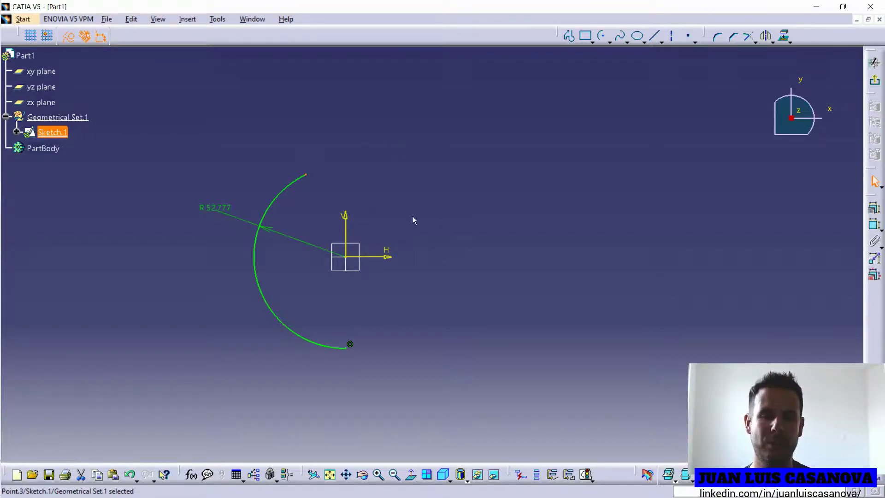
pyautogui.click(346, 224)
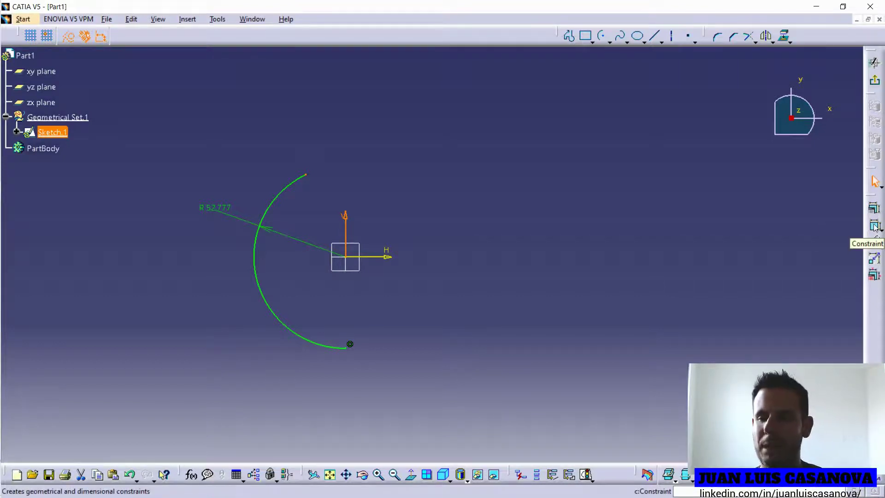
# Step: Make the top endpoint coincident with the V axis and confirm the sketch is Iso-Constrained
pyautogui.click(875, 208)
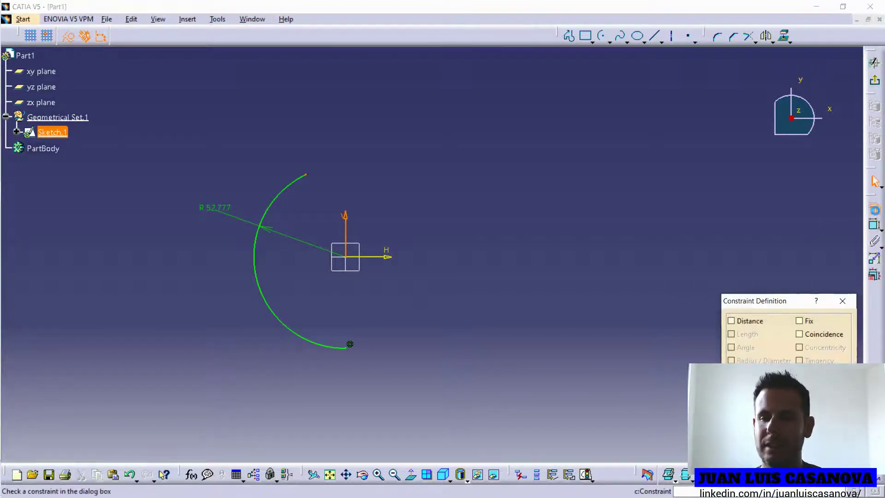
pyautogui.moveTo(767, 302); pyautogui.dragTo(560, 108)
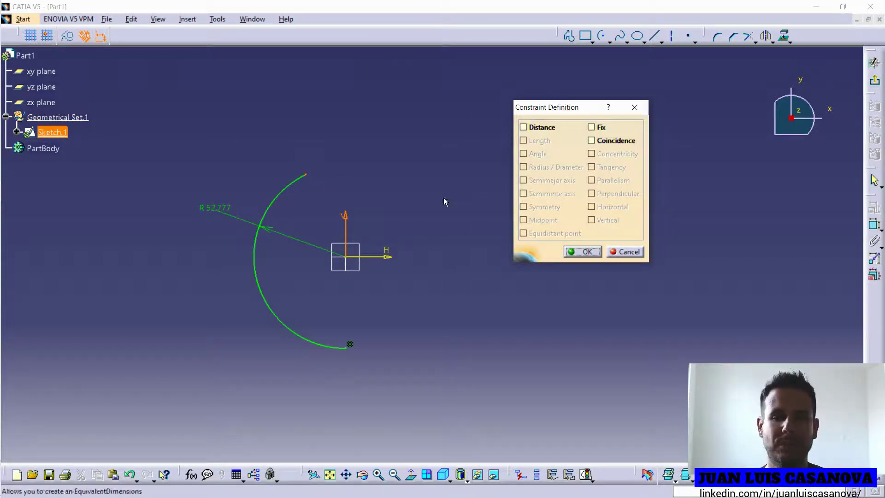
pyautogui.click(615, 141)
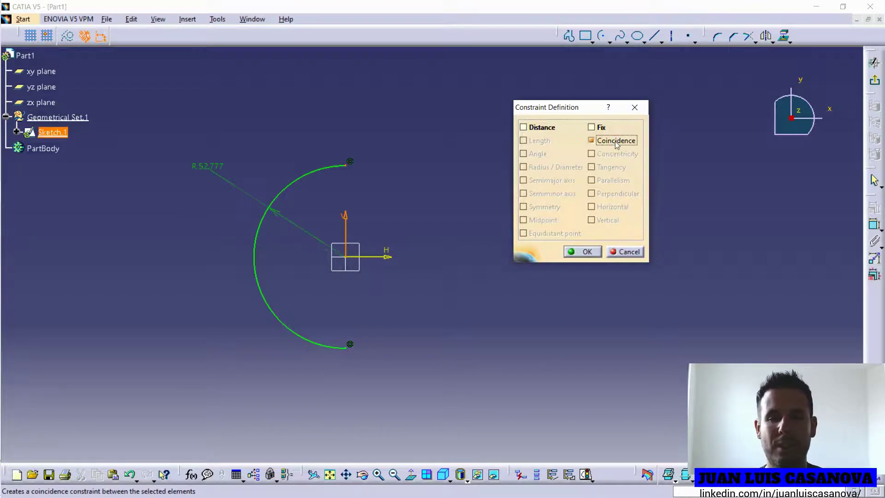
pyautogui.click(583, 252)
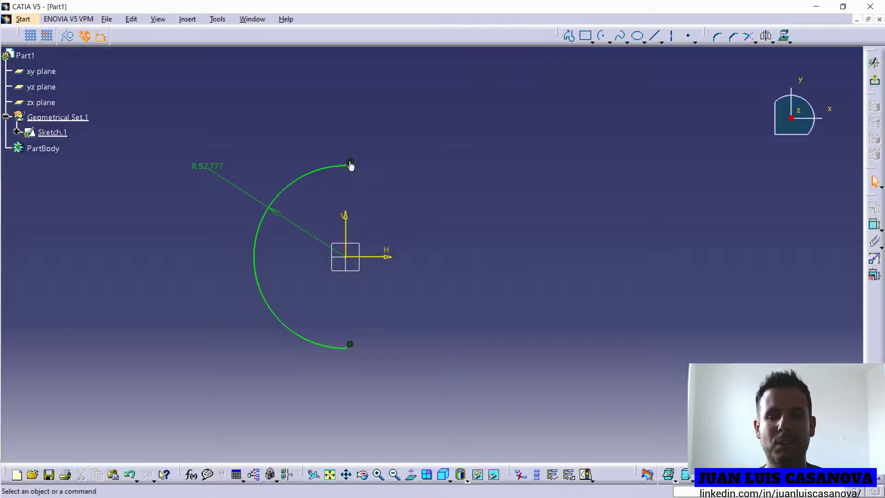
pyautogui.click(587, 475)
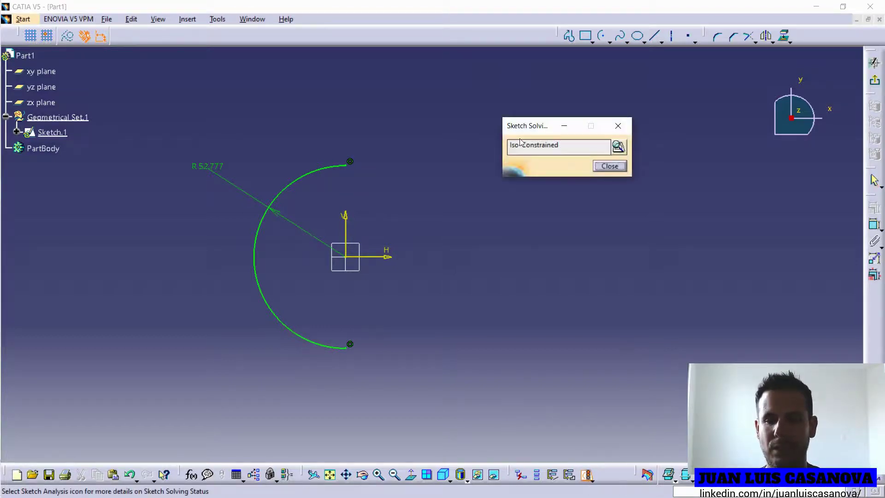
pyautogui.click(618, 125)
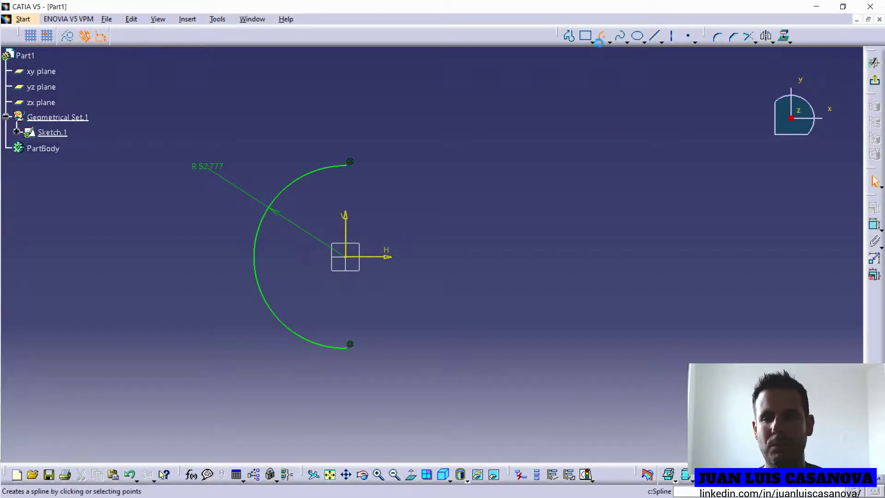
# Step: Draw a second half-circle arc in the upper right, separate from the first arc
pyautogui.click(600, 36)
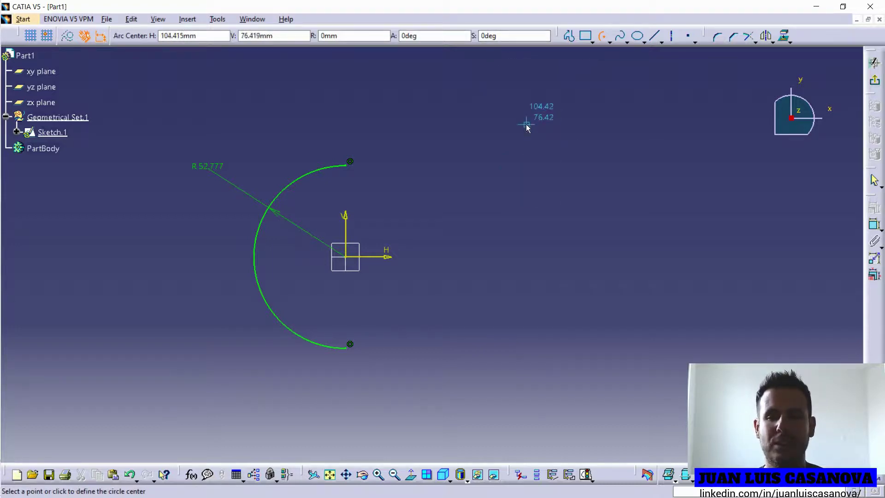
pyautogui.click(512, 138)
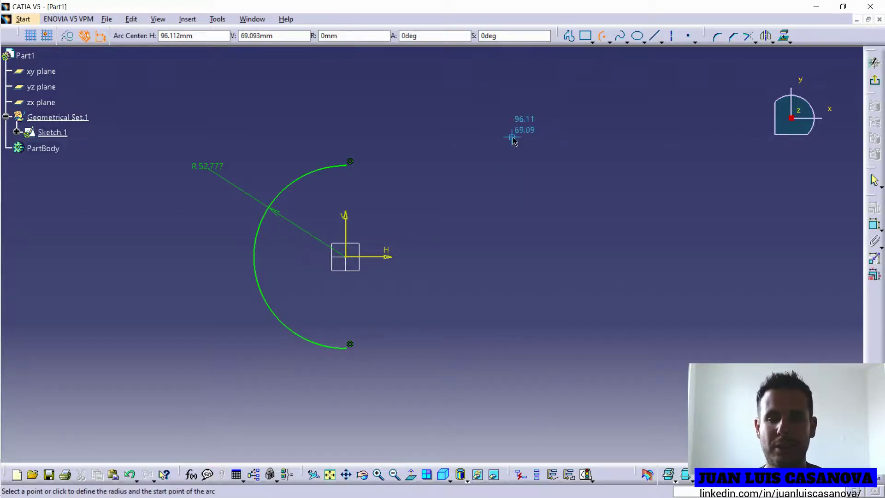
pyautogui.click(514, 86)
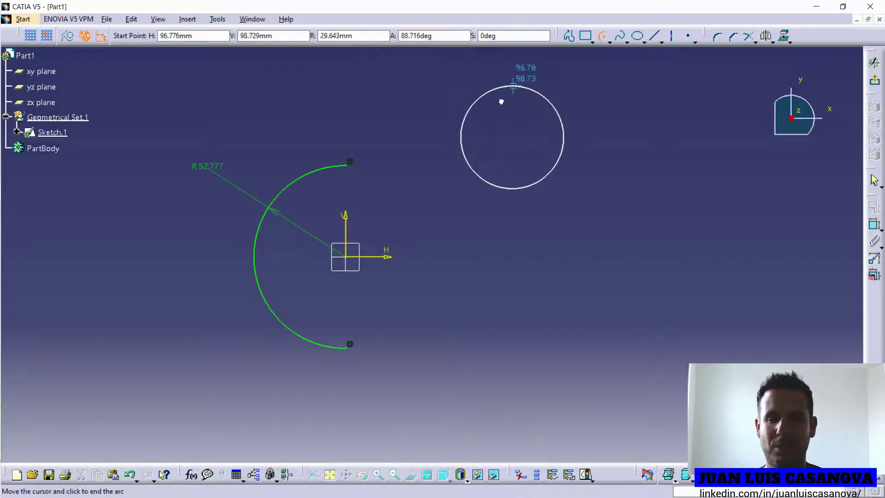
pyautogui.click(506, 199)
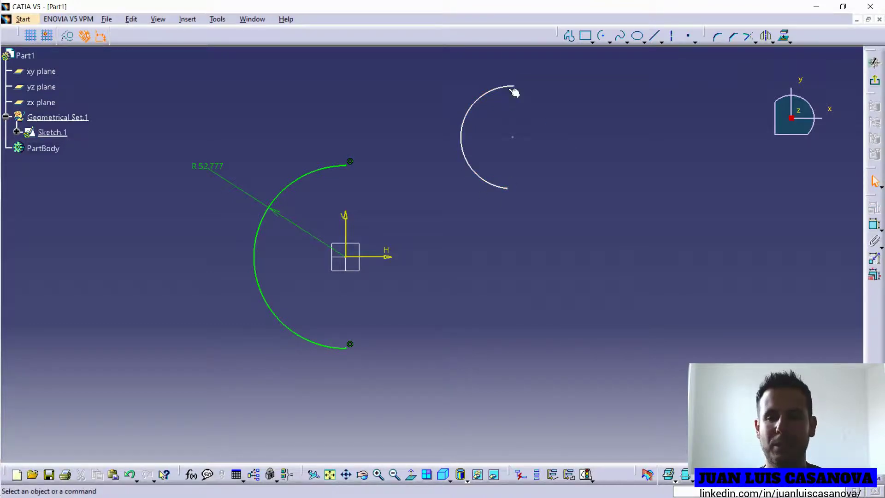
# Step: Move the second arc beside the first, then select its centre together with the sketch origin
pyautogui.moveTo(477, 113); pyautogui.dragTo(480, 221)
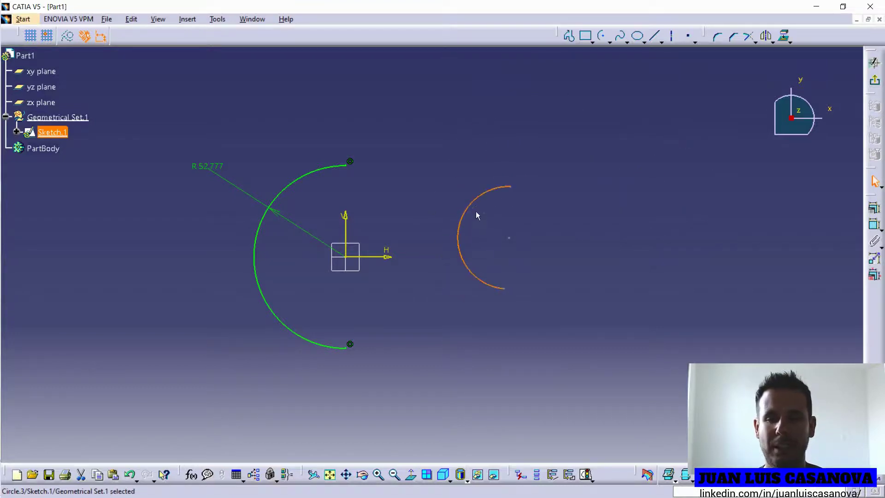
pyautogui.moveTo(468, 205); pyautogui.dragTo(512, 185)
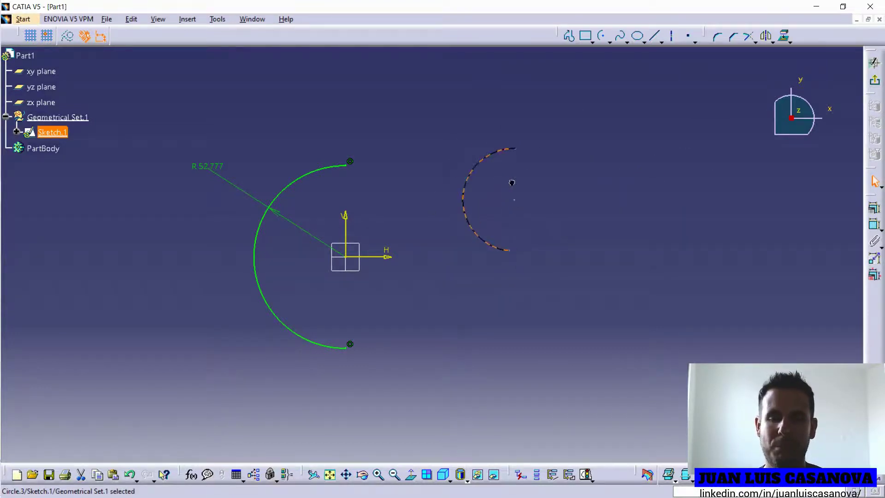
pyautogui.click(682, 281)
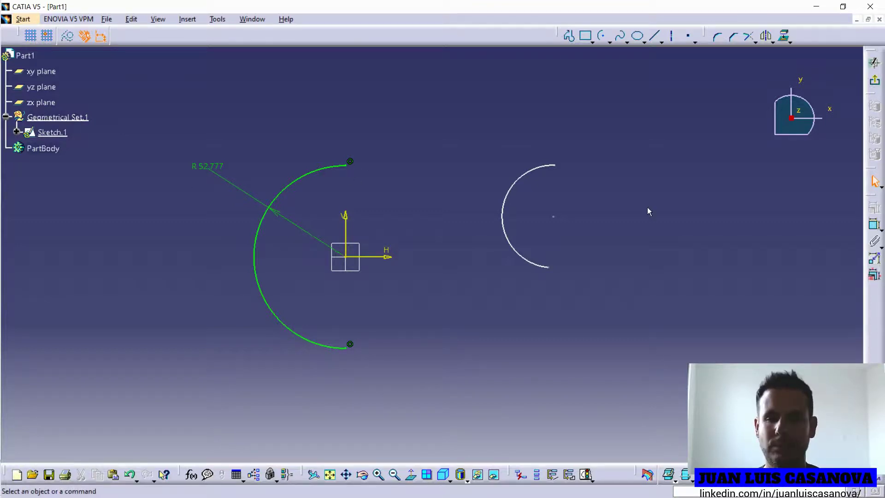
pyautogui.click(554, 217)
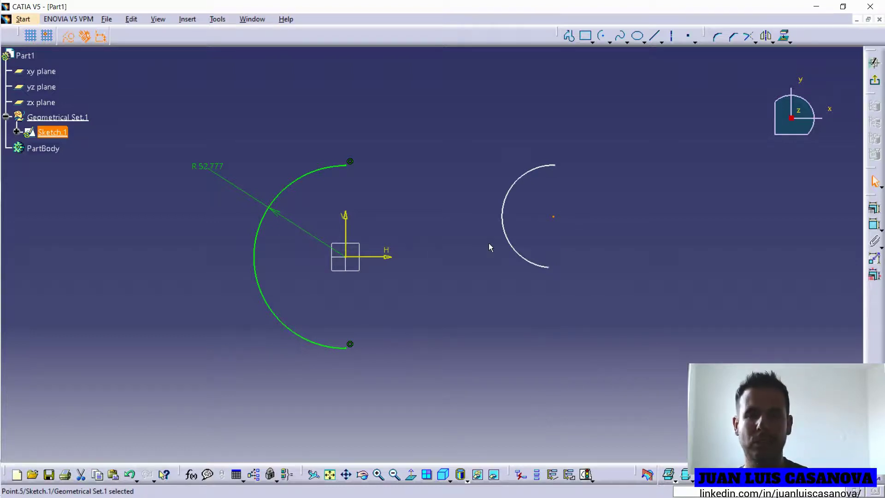
pyautogui.keyDown('ctrl'); pyautogui.click(346, 256); pyautogui.keyUp('ctrl')
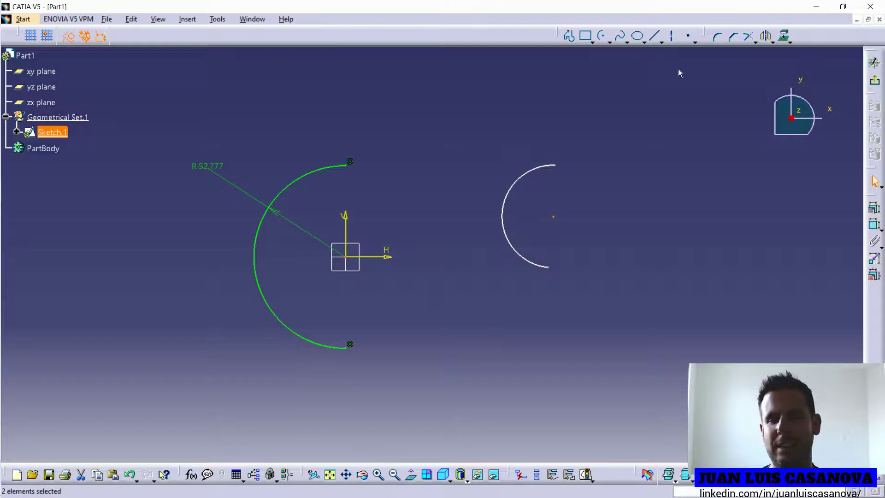
# Step: Make the second arc's centre coincident with the sketch origin
pyautogui.click(872, 223)
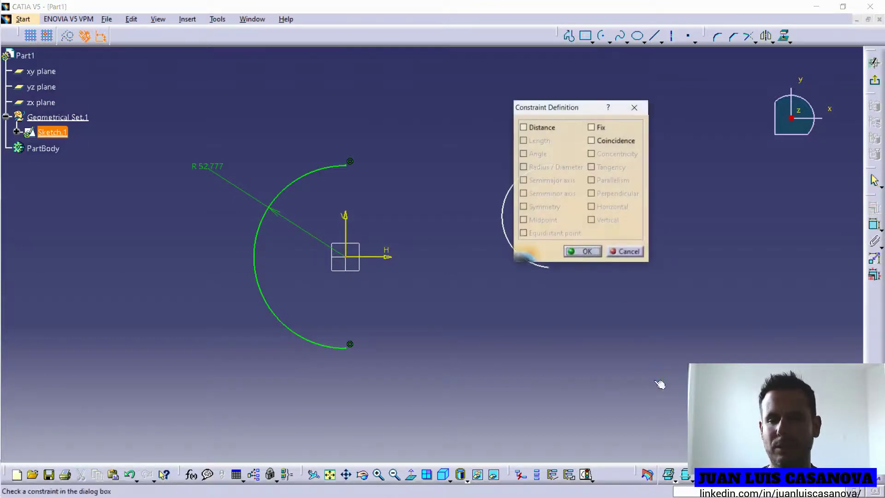
pyautogui.moveTo(572, 107); pyautogui.dragTo(673, 110)
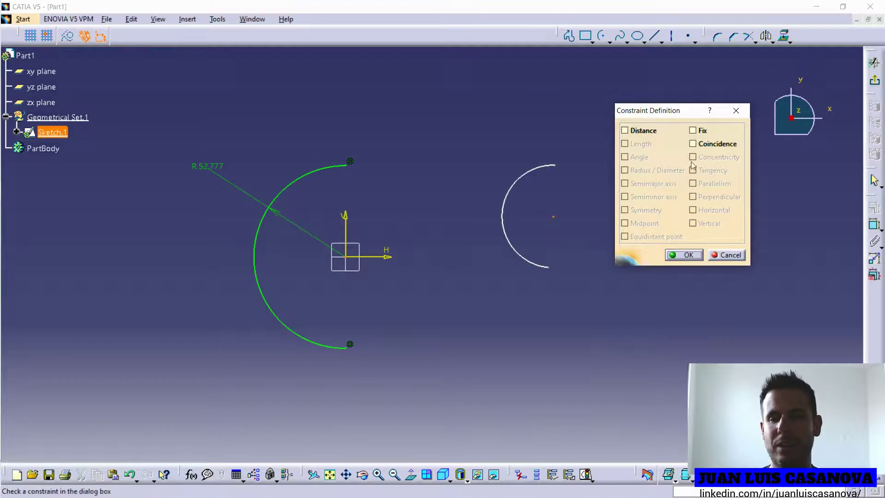
pyautogui.click(693, 144)
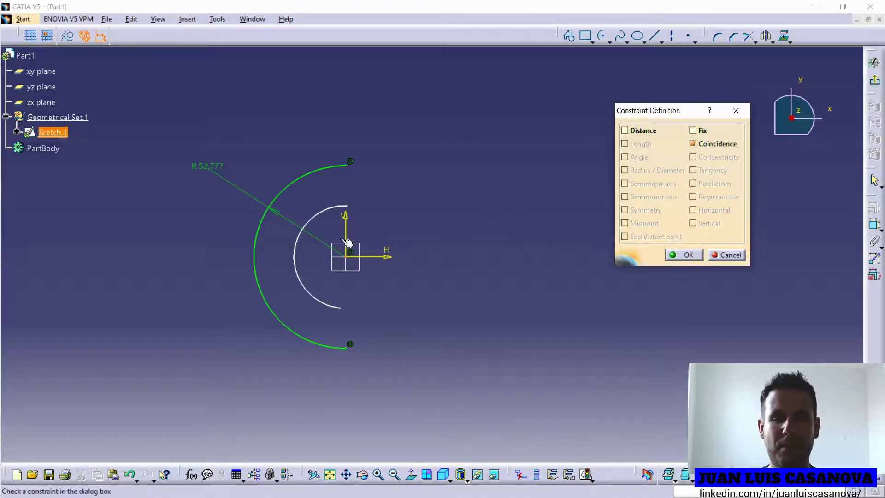
pyautogui.click(681, 254)
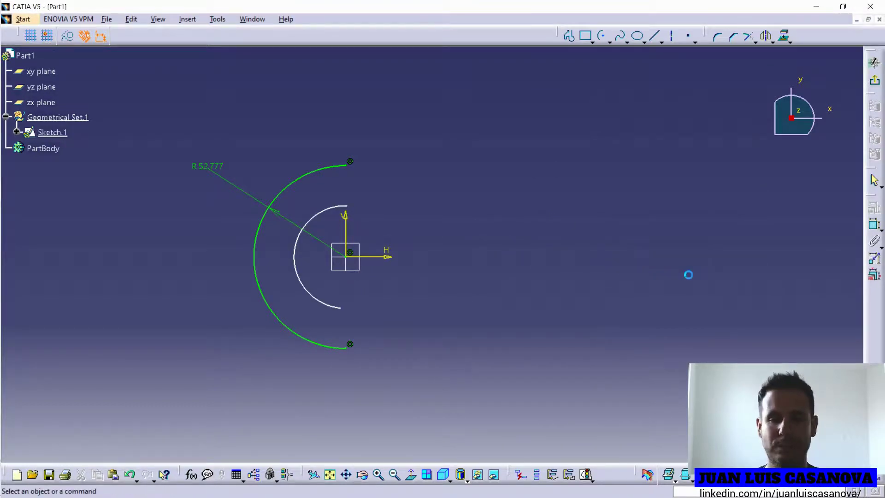
# Step: Drag the inner arc to a larger radius and lengthen its upper end
pyautogui.moveTo(348, 208)
pyautogui.mouseDown()
pyautogui.moveTo(358, 197)
pyautogui.moveTo(342, 199)
pyautogui.moveTo(355, 203)
pyautogui.mouseUp()
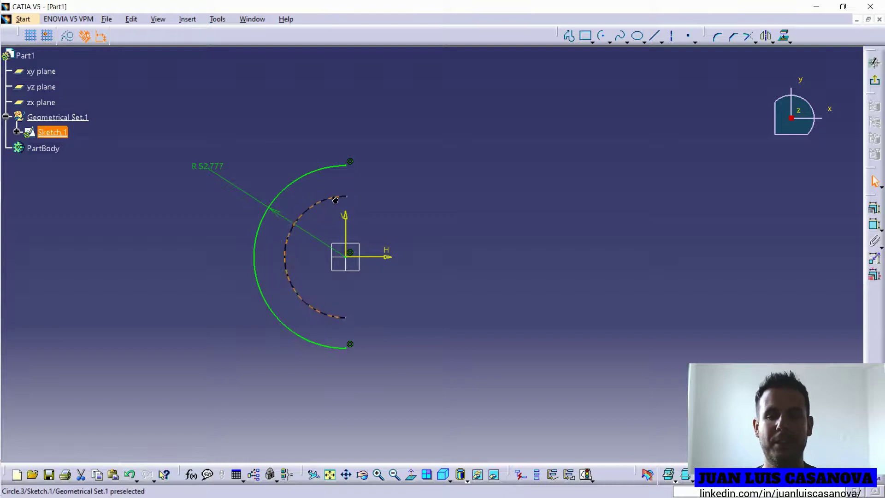
pyautogui.moveTo(355, 202)
pyautogui.mouseDown()
pyautogui.moveTo(360, 192)
pyautogui.moveTo(319, 205)
pyautogui.mouseUp()
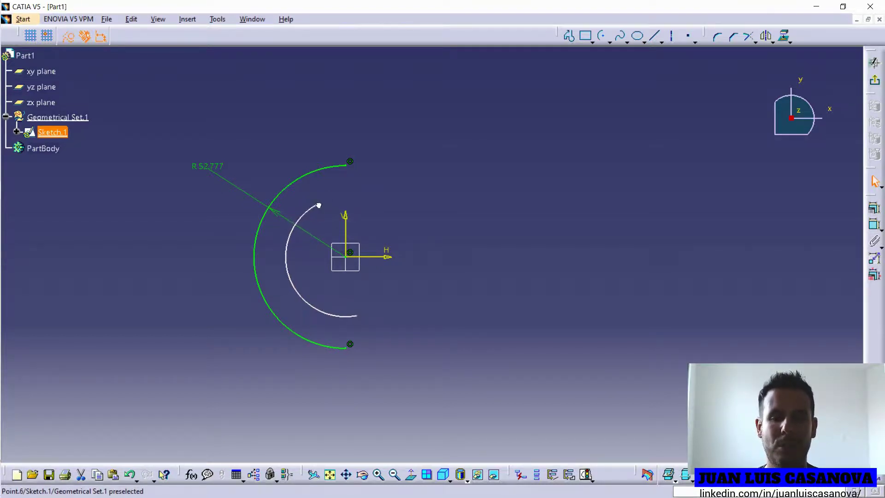
pyautogui.moveTo(324, 208); pyautogui.dragTo(341, 201)
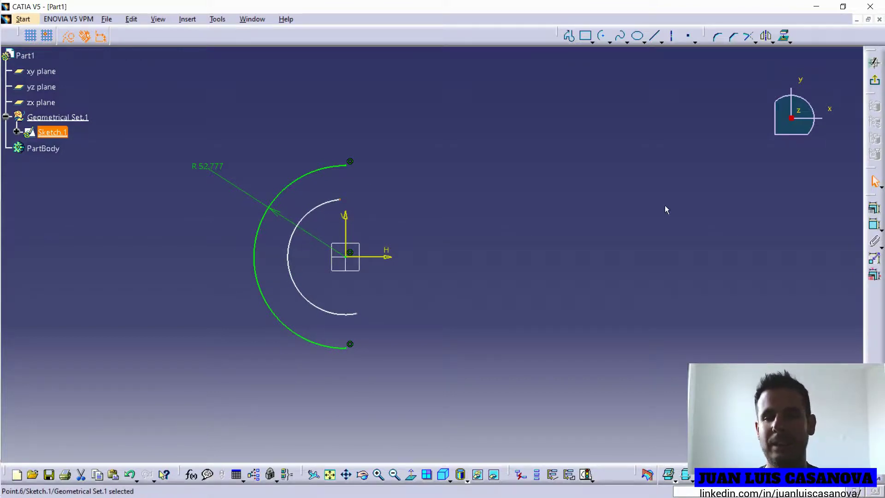
# Step: Dimension the inner arc's radius at R 33.318 and check the sketch solving status
pyautogui.click(849, 231)
pyautogui.click(874, 225)
pyautogui.click(295, 280)
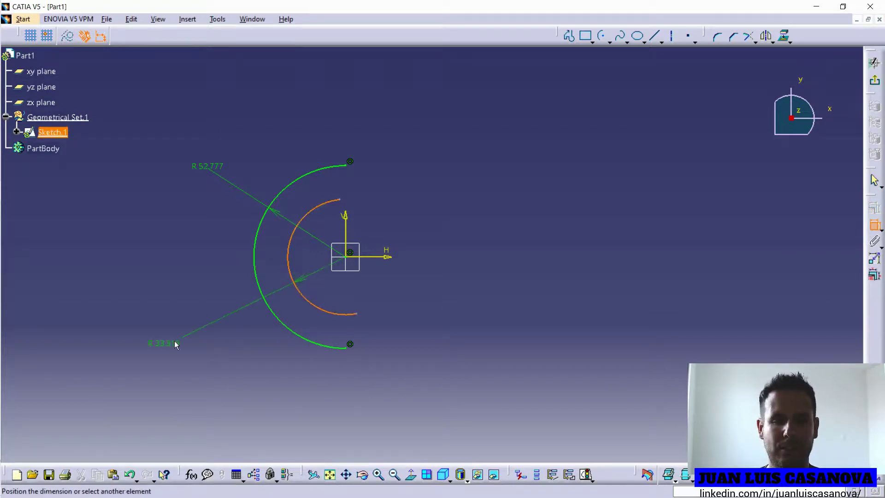
pyautogui.click(171, 344)
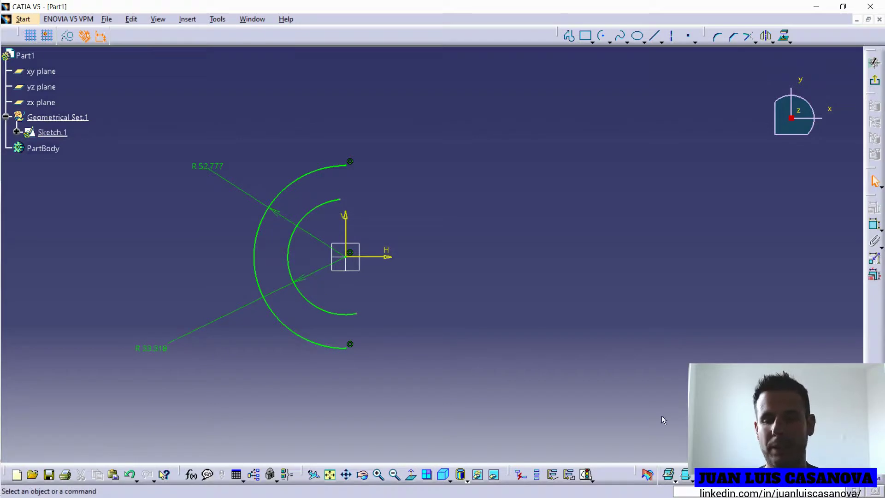
pyautogui.click(586, 473)
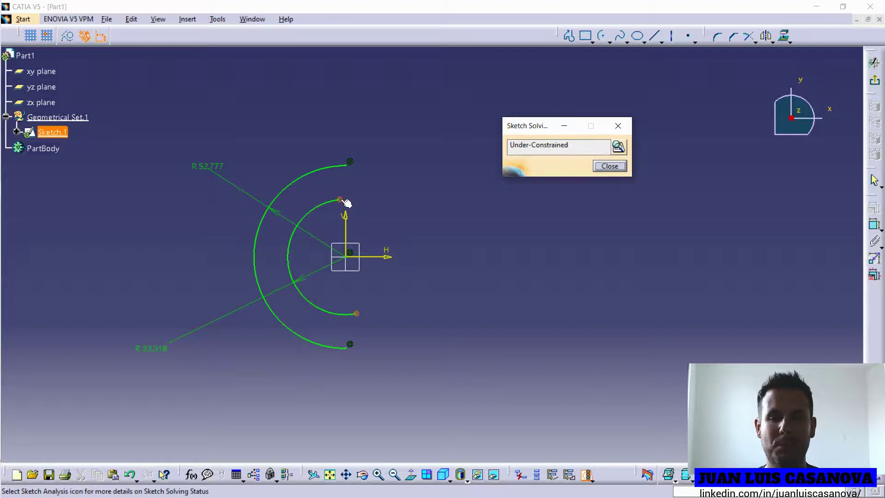
pyautogui.click(631, 126)
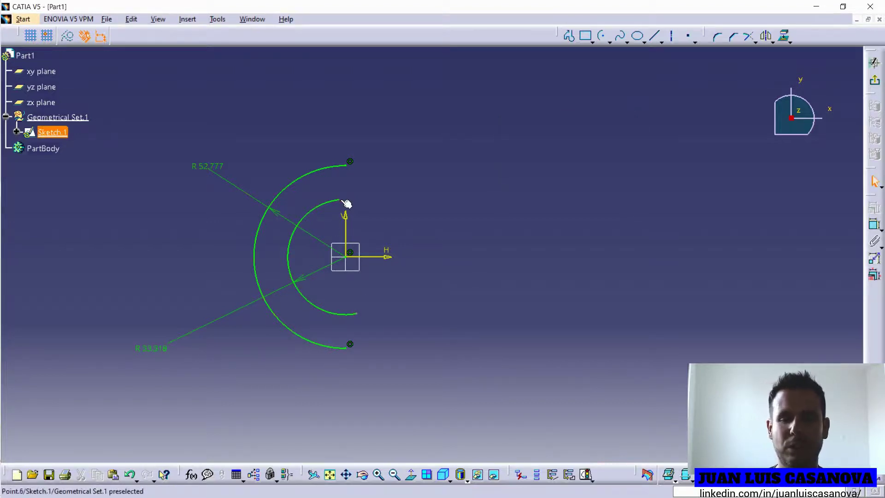
# Step: Adjust the inner arc's ends and make its upper end coincident with the vertical axis
pyautogui.moveTo(344, 200); pyautogui.dragTo(316, 207)
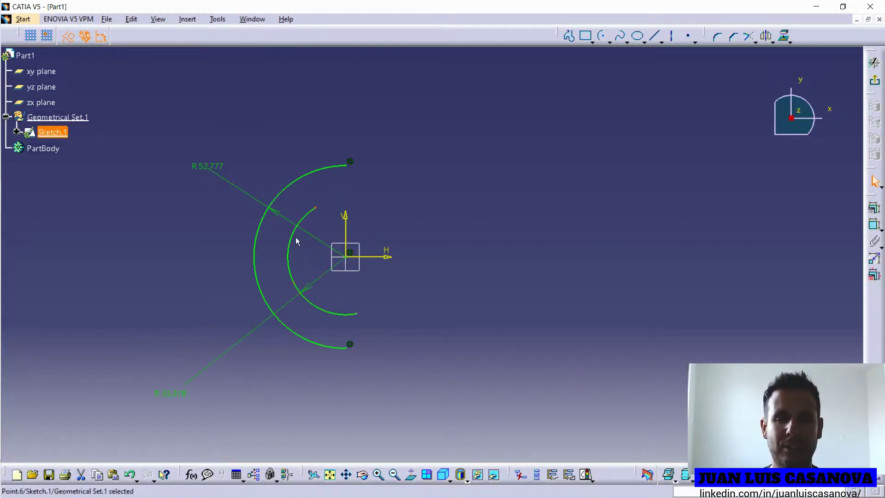
pyautogui.moveTo(316, 208); pyautogui.dragTo(325, 203)
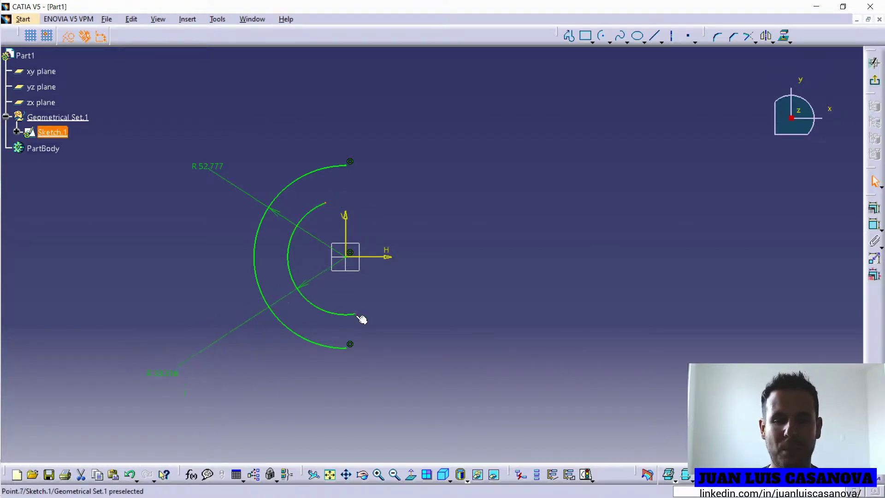
pyautogui.moveTo(354, 313); pyautogui.dragTo(365, 312)
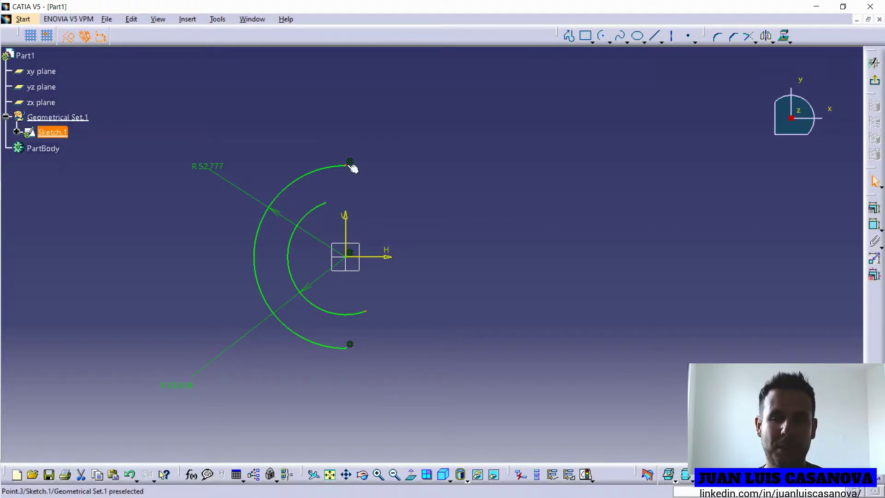
pyautogui.click(328, 204)
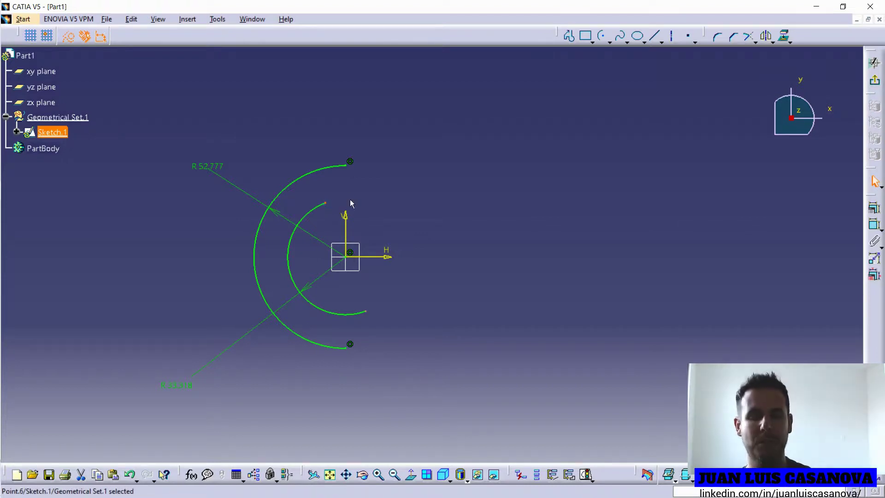
pyautogui.keyDown('ctrl'); pyautogui.click(346, 233); pyautogui.keyUp('ctrl')
pyautogui.click(874, 208)
pyautogui.click(701, 145)
pyautogui.click(694, 257)
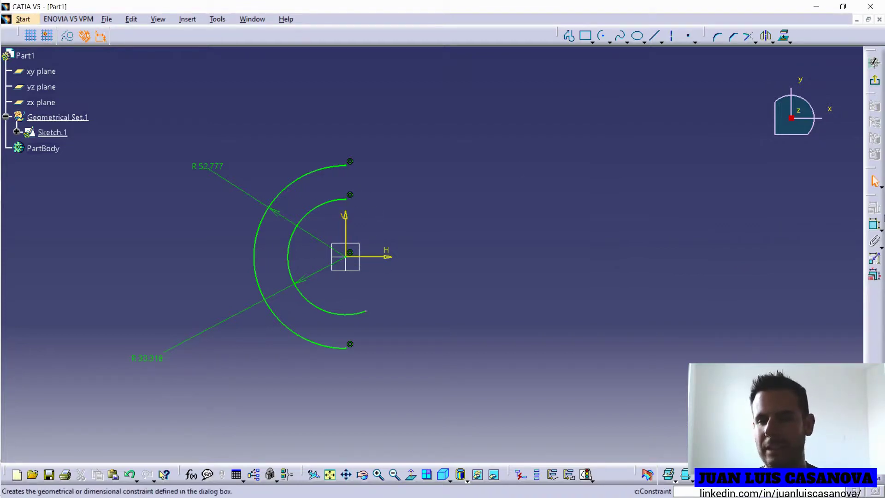
# Step: Add a horizontal offset dimension from the vertical axis to the inner arc's lower end, set to 1
pyautogui.click(874, 224)
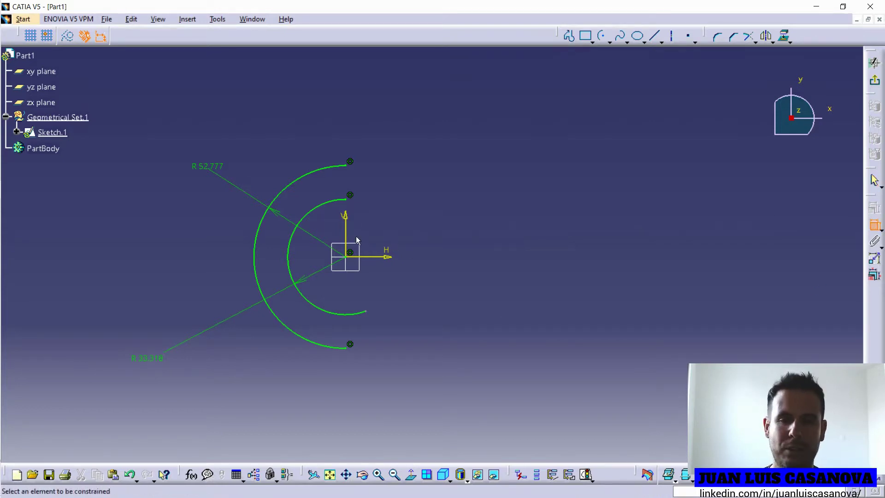
pyautogui.click(345, 233)
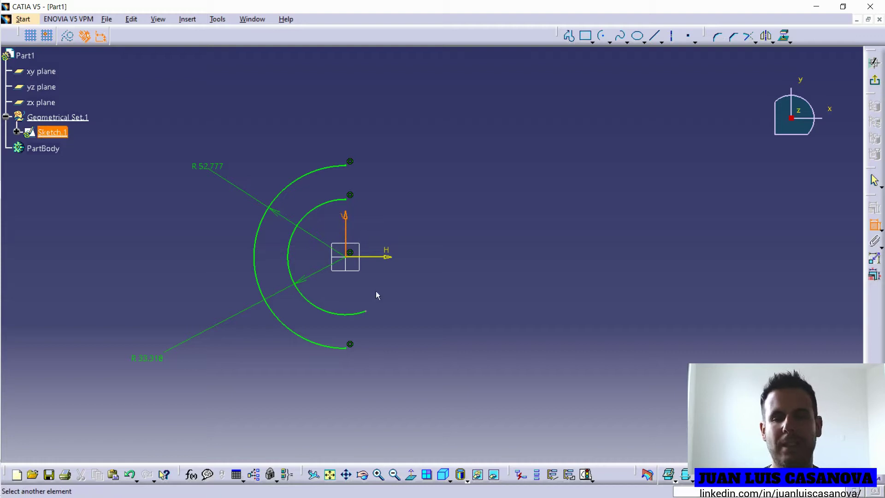
pyautogui.click(367, 312)
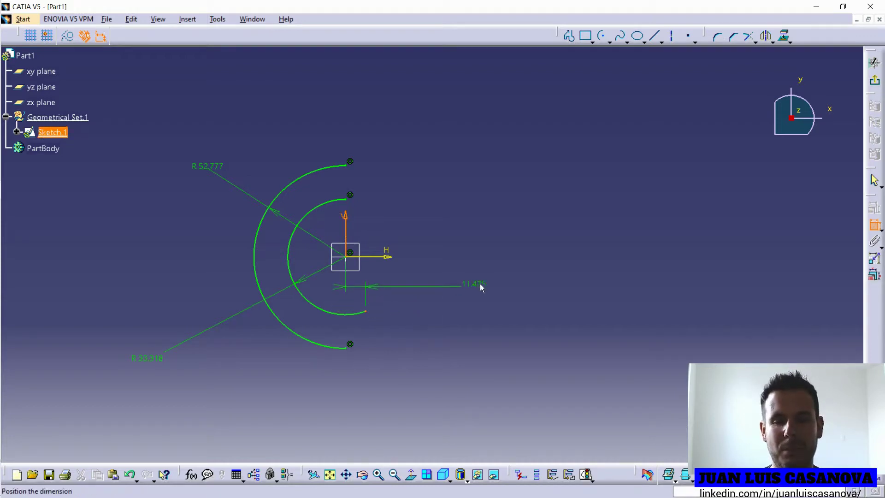
pyautogui.click(480, 284)
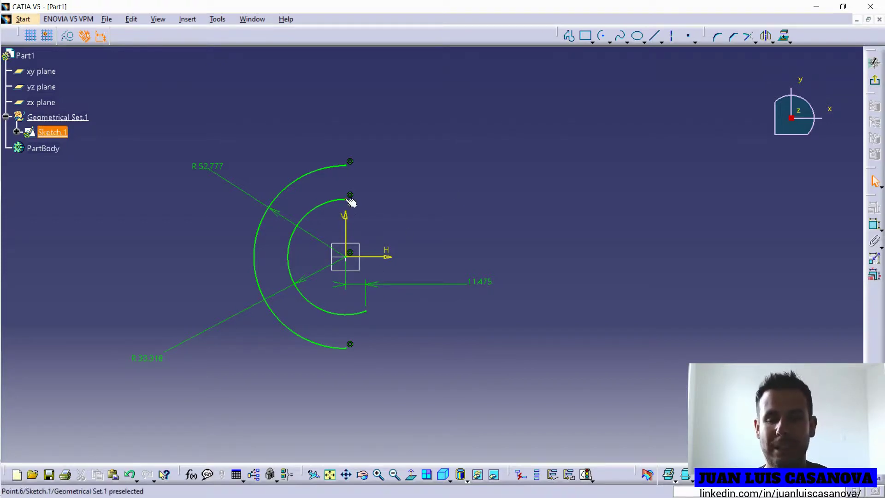
pyautogui.doubleClick(483, 282)
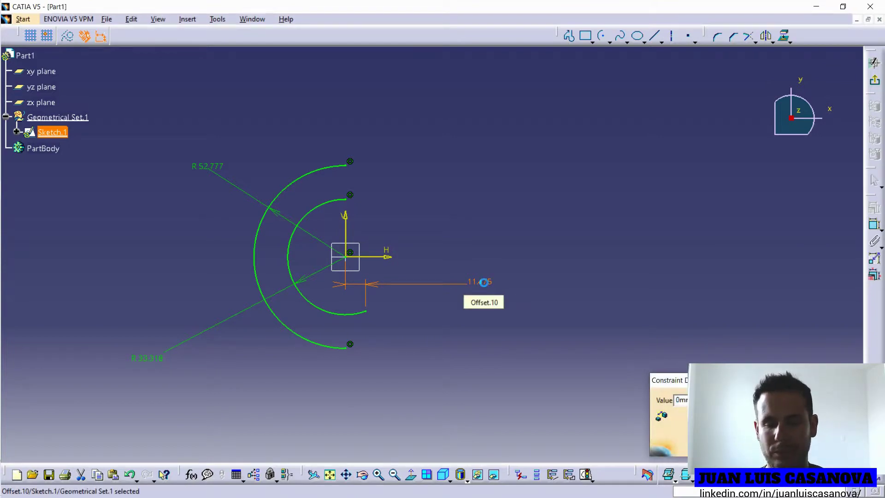
pyautogui.press('Return')
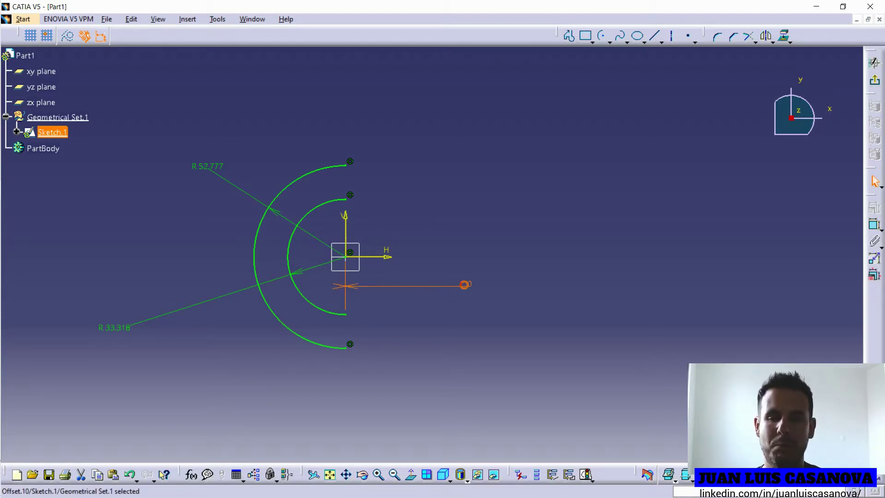
pyautogui.doubleClick(464, 285)
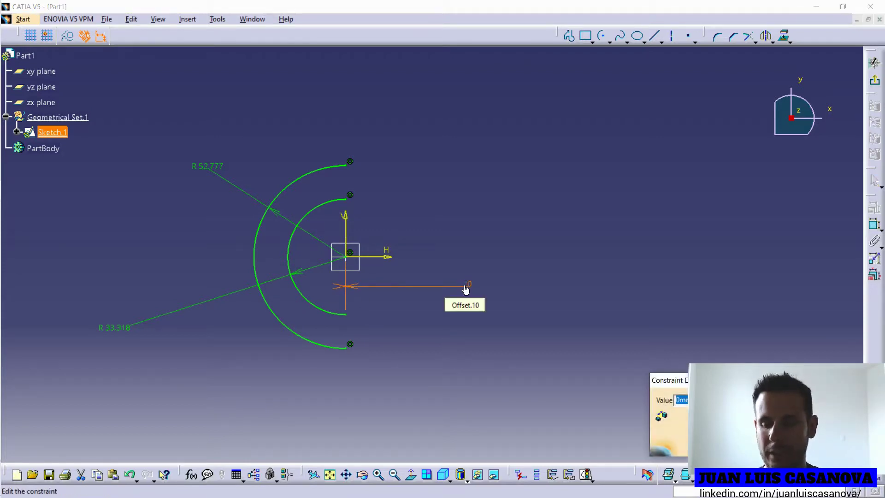
pyautogui.press('Return')
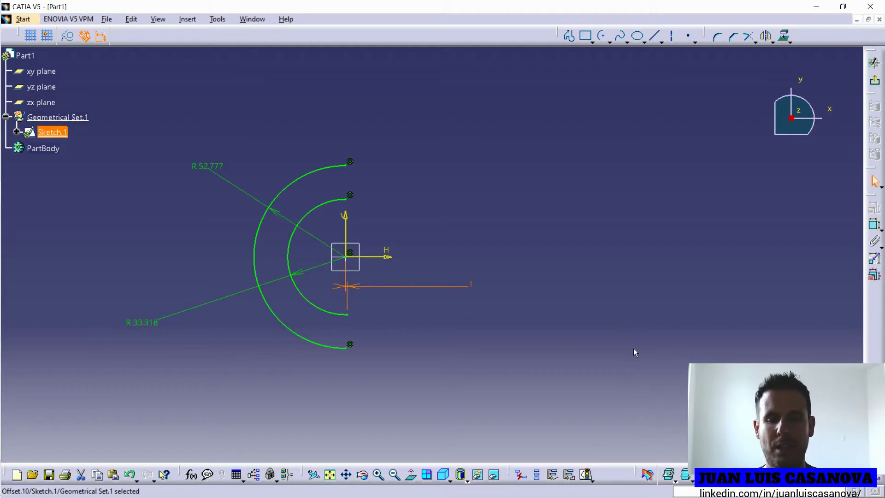
pyautogui.click(352, 196)
pyautogui.click(423, 221)
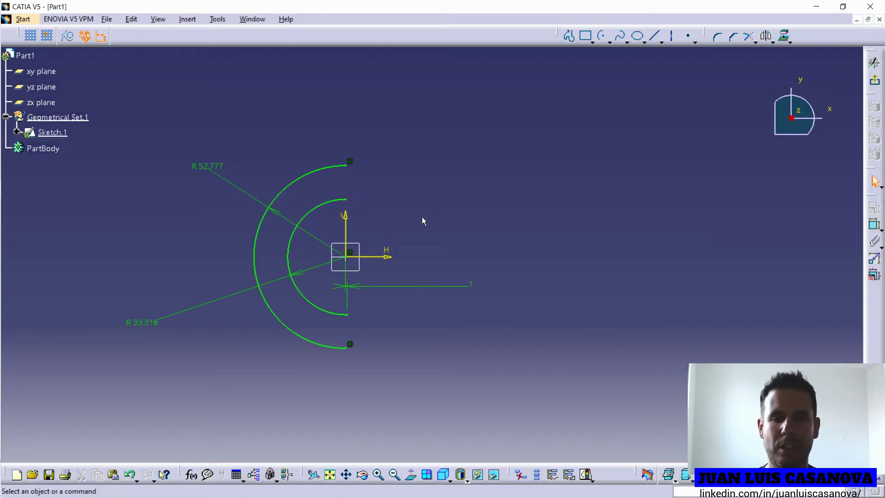
# Step: Dimension the inner arc's upper end at an offset of 1 from the vertical axis
pyautogui.moveTo(351, 205); pyautogui.dragTo(327, 204)
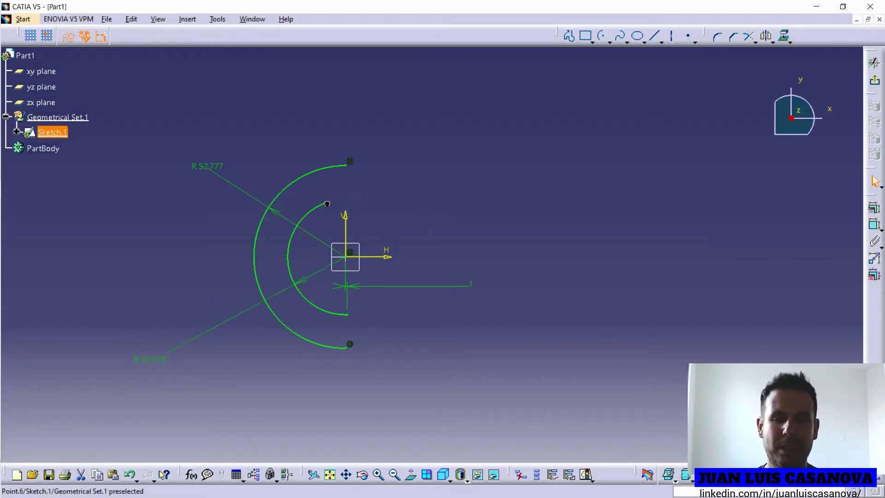
pyautogui.click(874, 225)
pyautogui.click(325, 204)
pyautogui.click(343, 226)
pyautogui.click(385, 185)
pyautogui.doubleClick(390, 184)
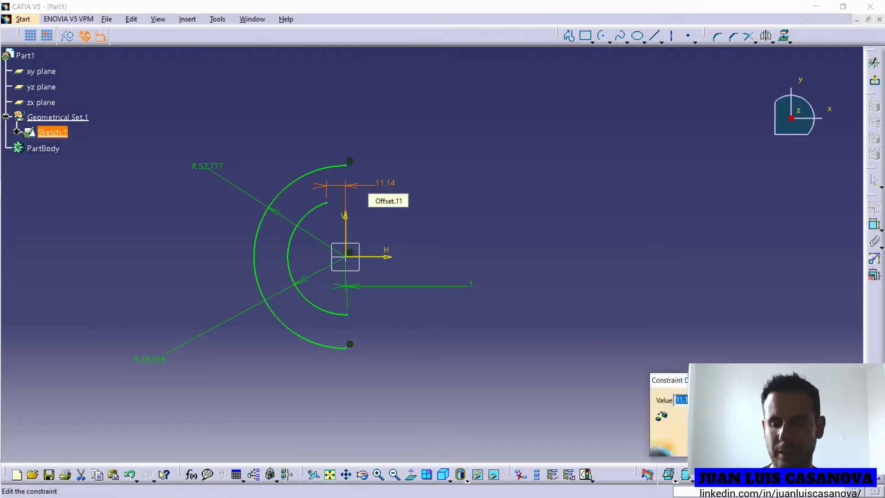
pyautogui.write('1')
pyautogui.press('Return')
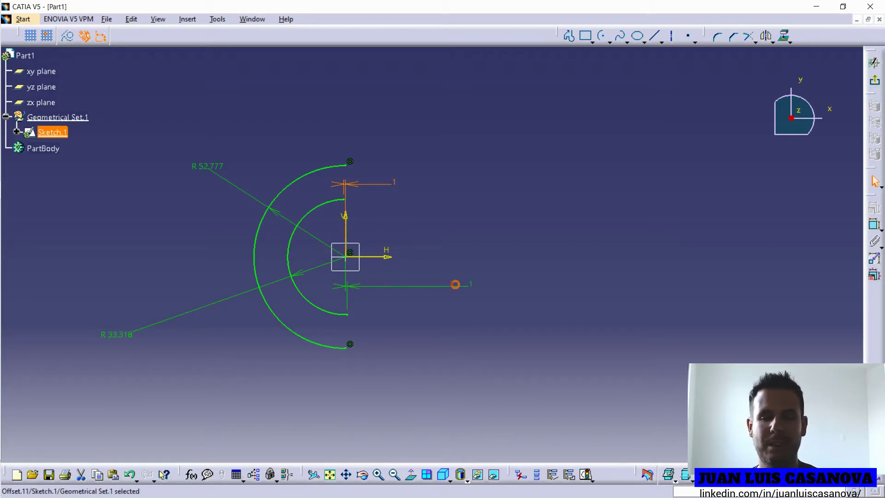
# Step: Change the lower-end offset to 0 and move that dimension lower
pyautogui.doubleClick(457, 287)
pyautogui.write('0')
pyautogui.press('Return')
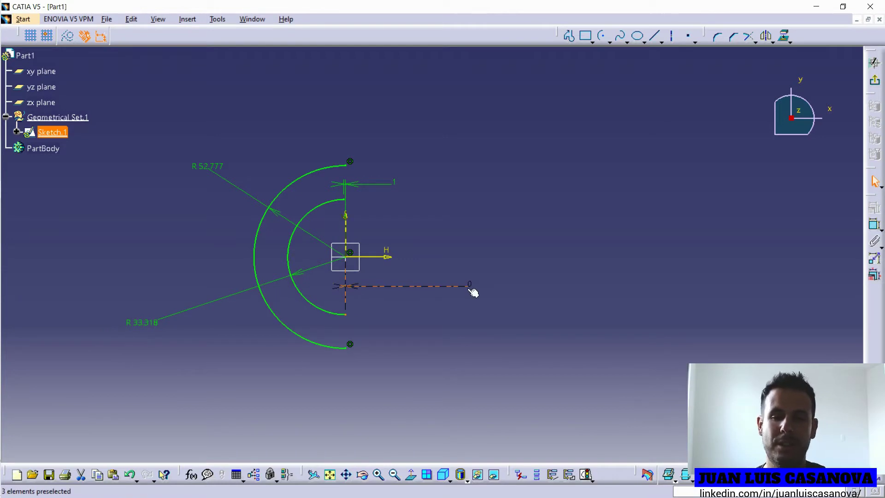
pyautogui.moveTo(477, 289); pyautogui.dragTo(377, 308)
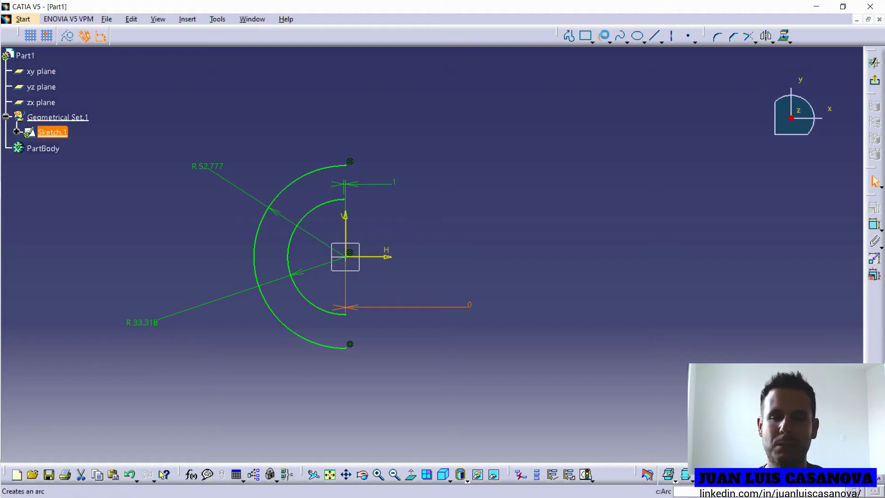
# Step: Draw a third arc centred on the origin, running from top to bottom along the vertical axis
pyautogui.click(601, 35)
pyautogui.click(348, 258)
pyautogui.click(351, 223)
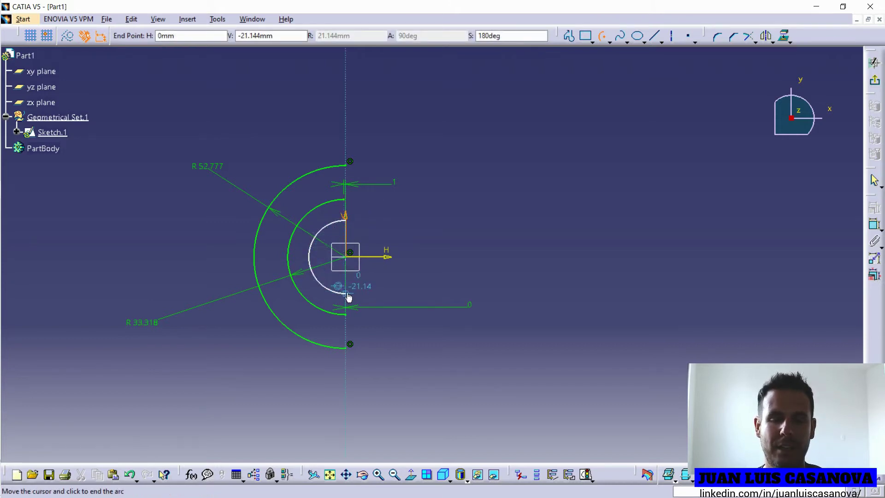
pyautogui.click(348, 297)
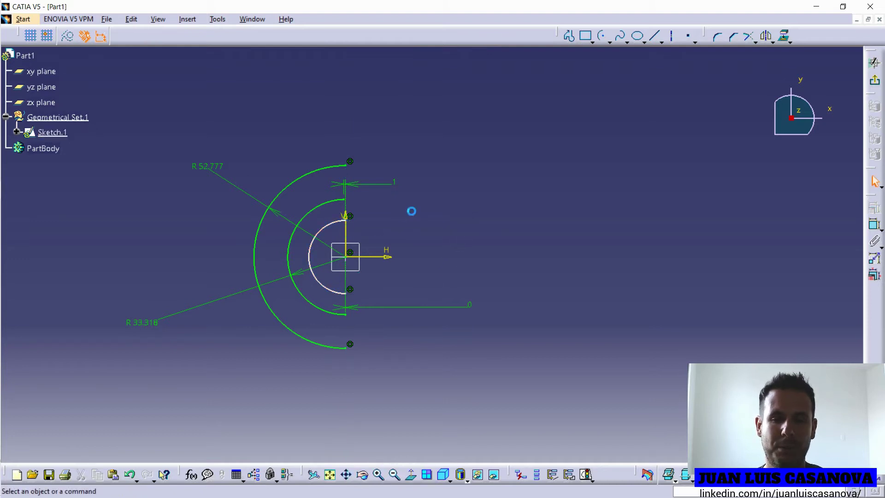
# Step: Dimension the third arc's radius at R 21.144 and check the sketch analysis
pyautogui.click(874, 225)
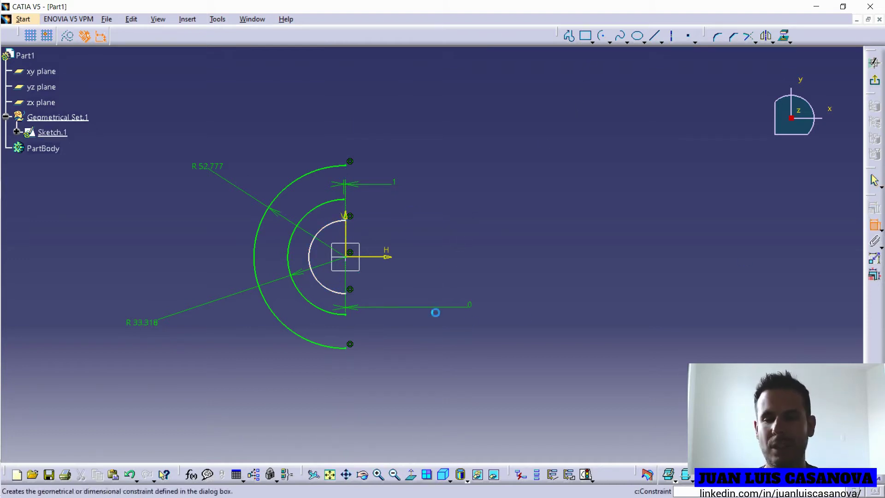
pyautogui.click(315, 261)
pyautogui.click(230, 371)
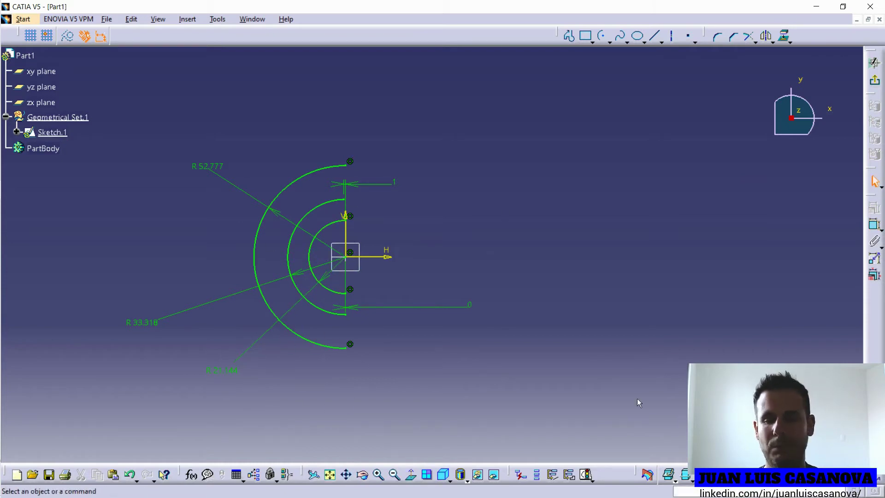
pyautogui.click(592, 477)
pyautogui.click(592, 477)
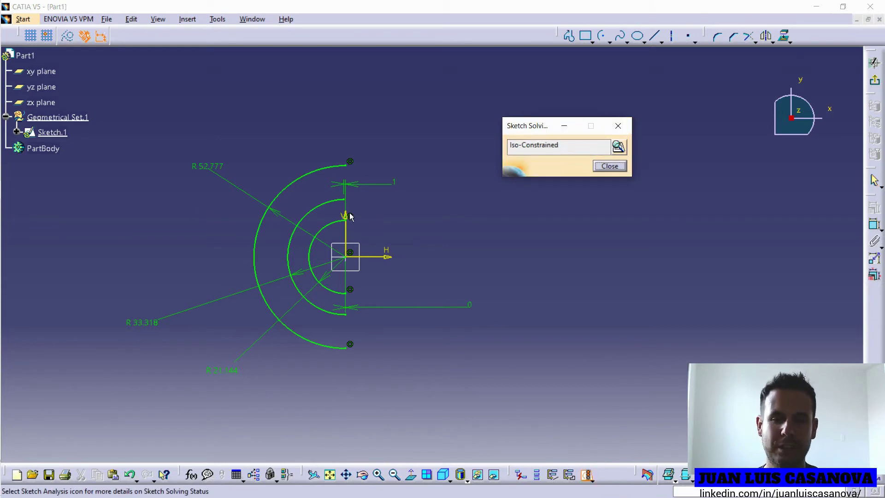
pyautogui.click(619, 125)
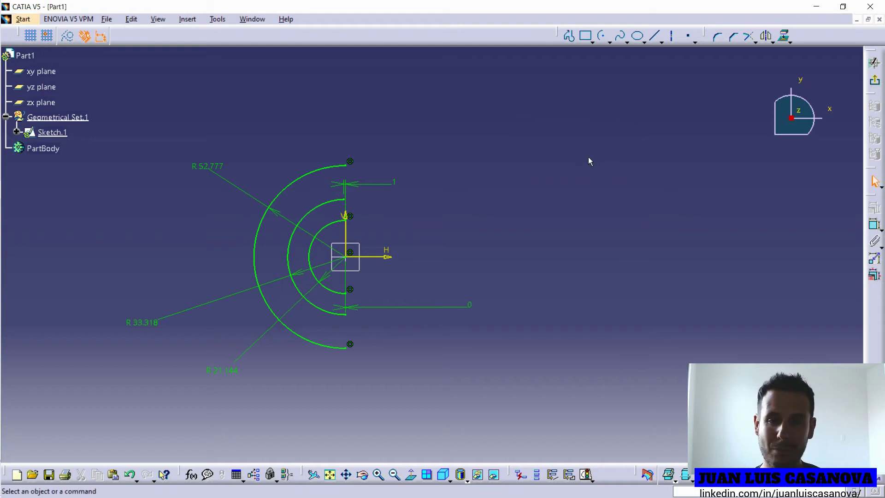